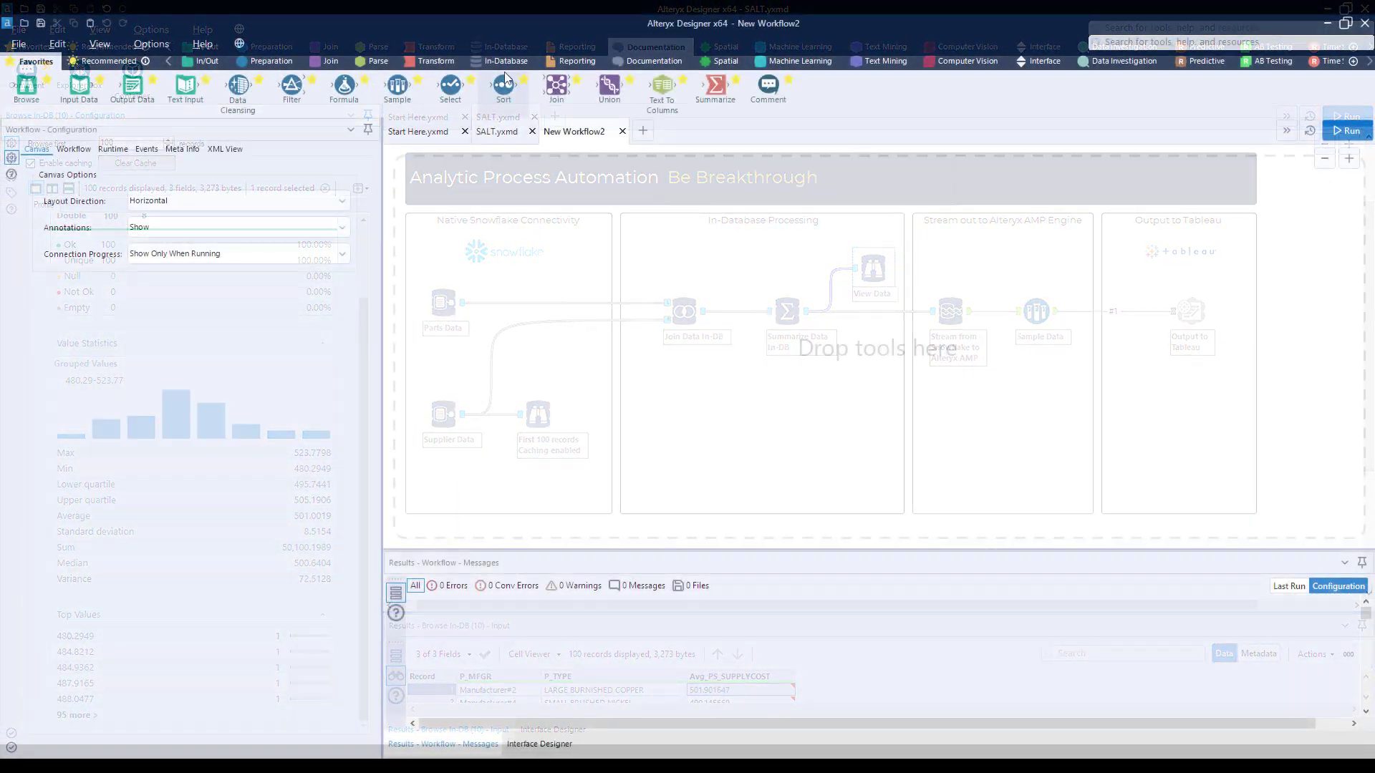
- Add a Connect In-DB tool using Snowflake_InDB that queries the PART table
left_click(508, 67)
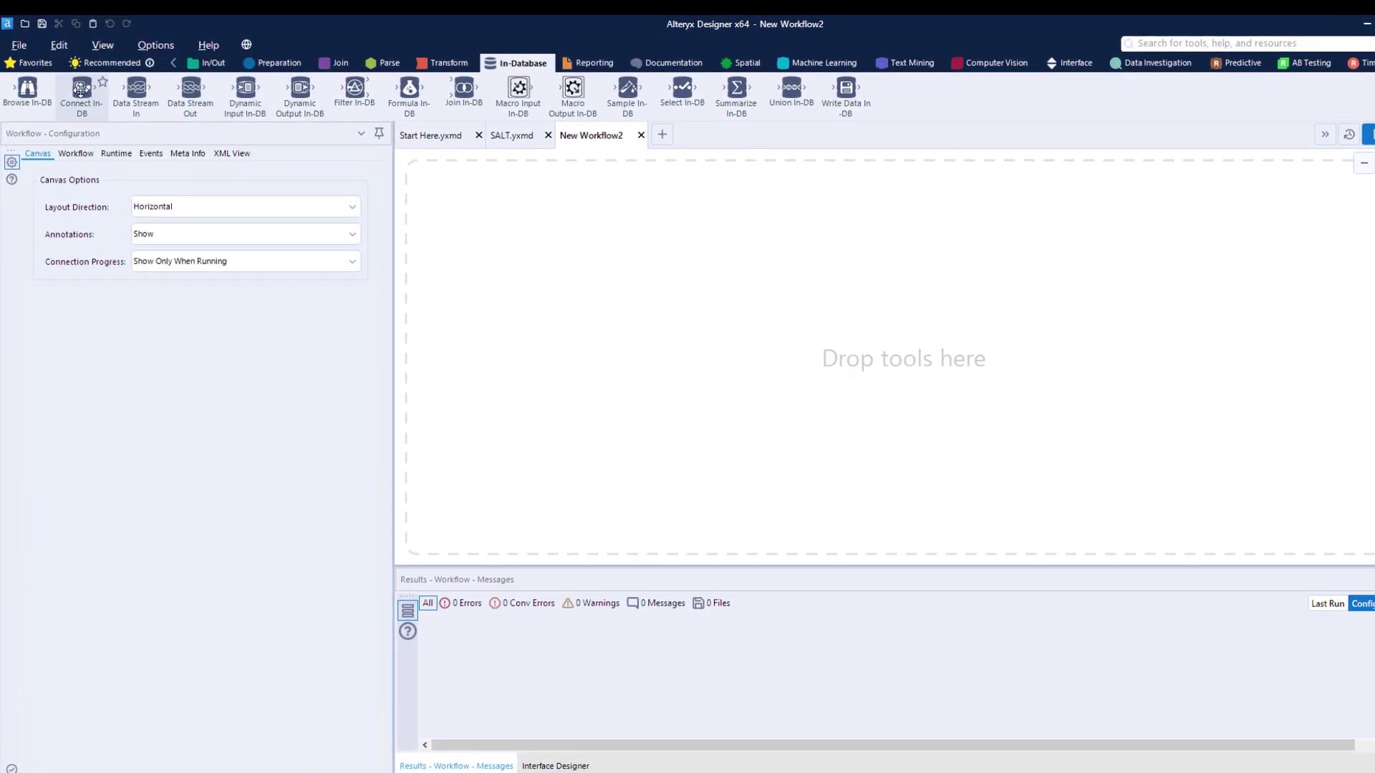
left_click_drag(84, 96, 532, 274)
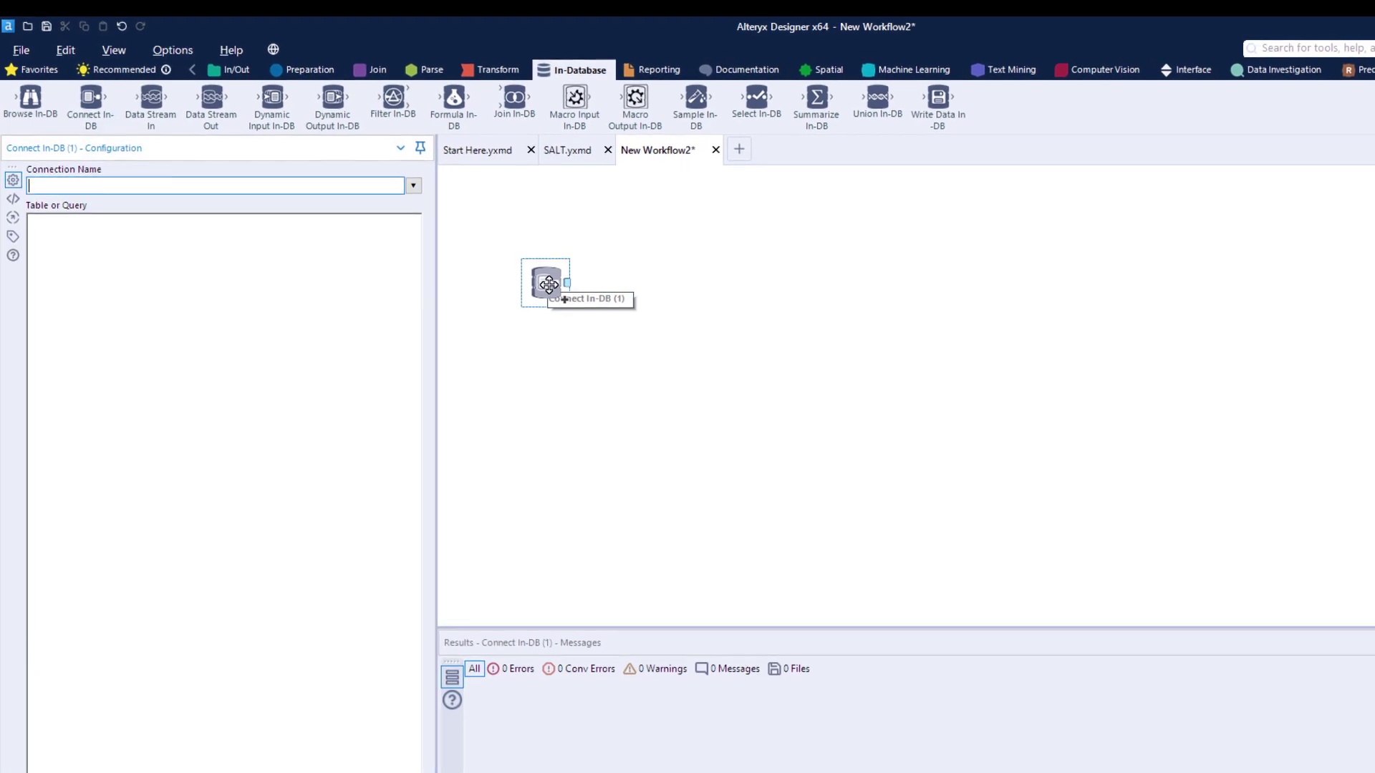
left_click(420, 188)
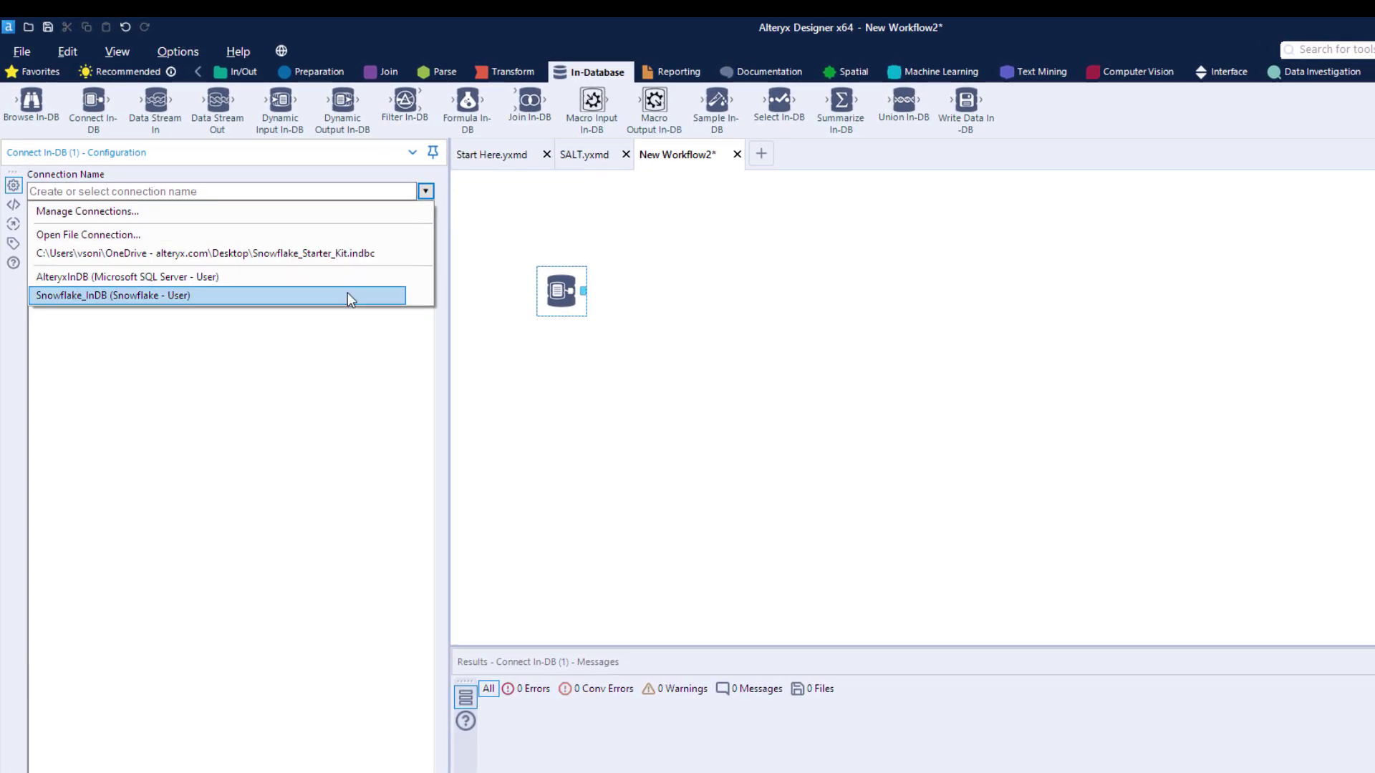
left_click(347, 295)
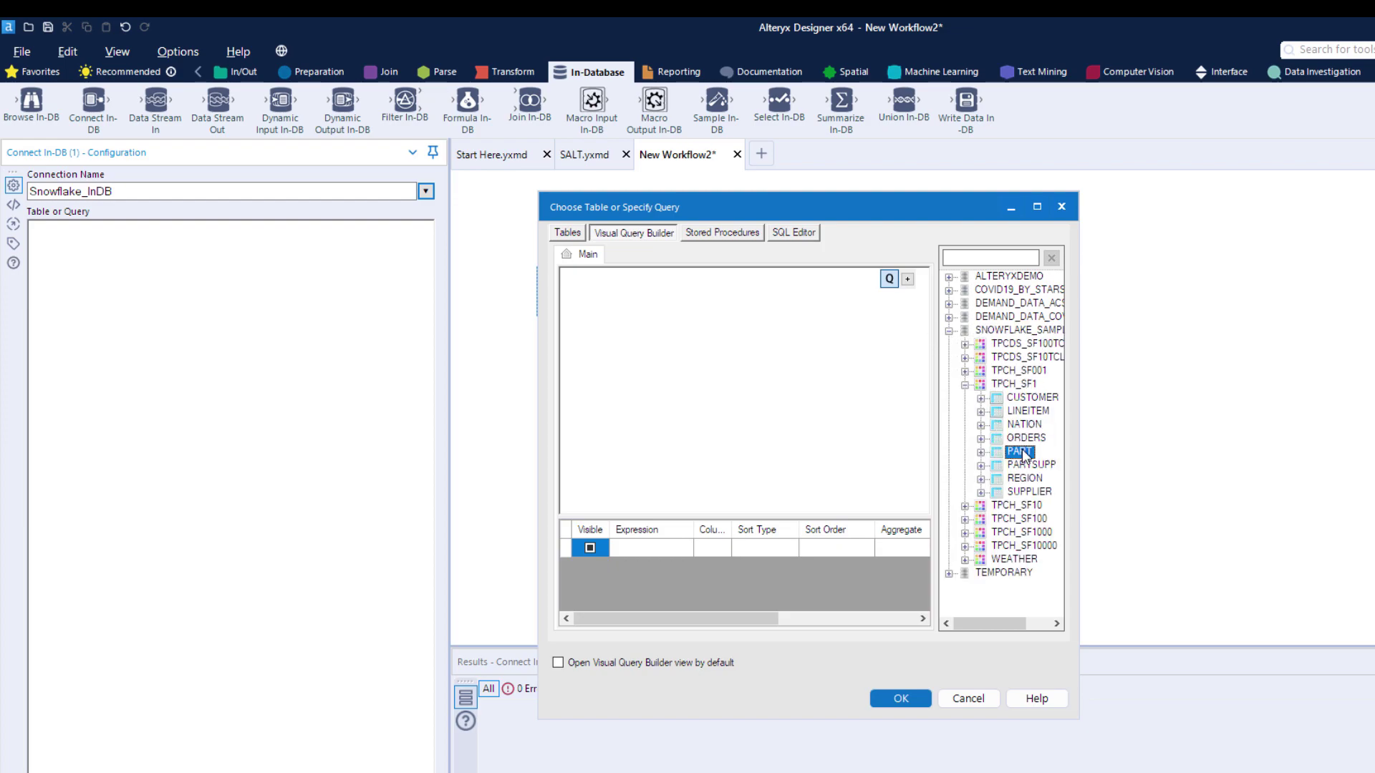
double_click(1024, 455)
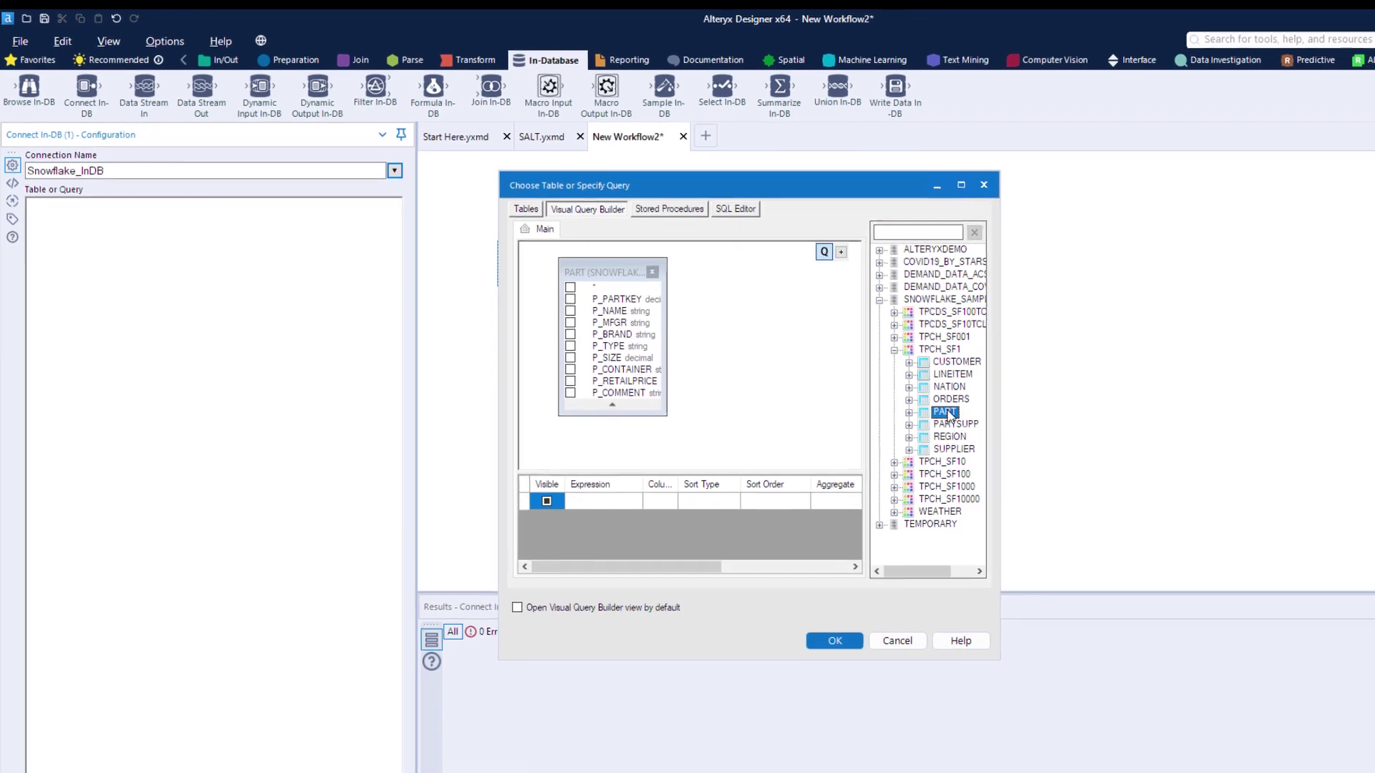
left_click(767, 585)
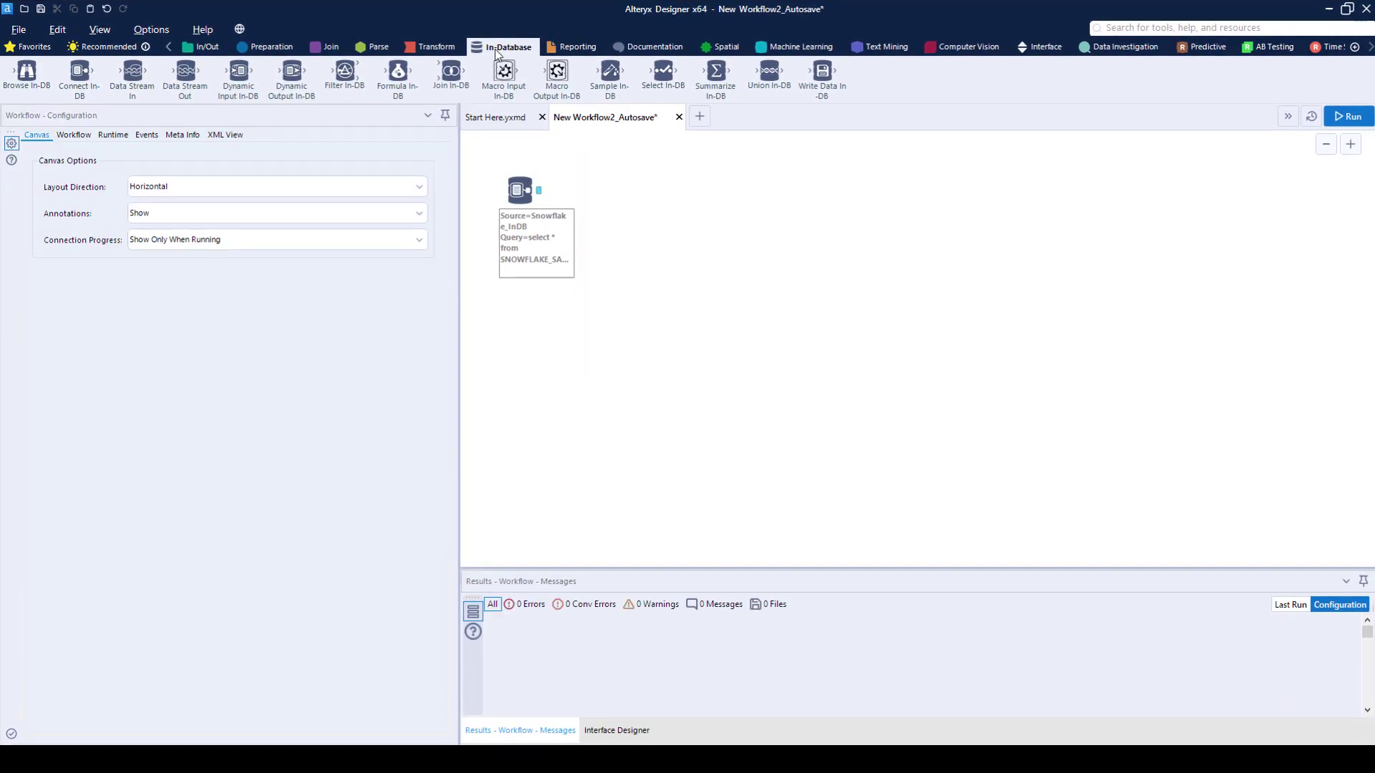
- Link a Browse In-DB tool after the PART input to profile 100 records
left_click_drag(32, 78, 624, 194)
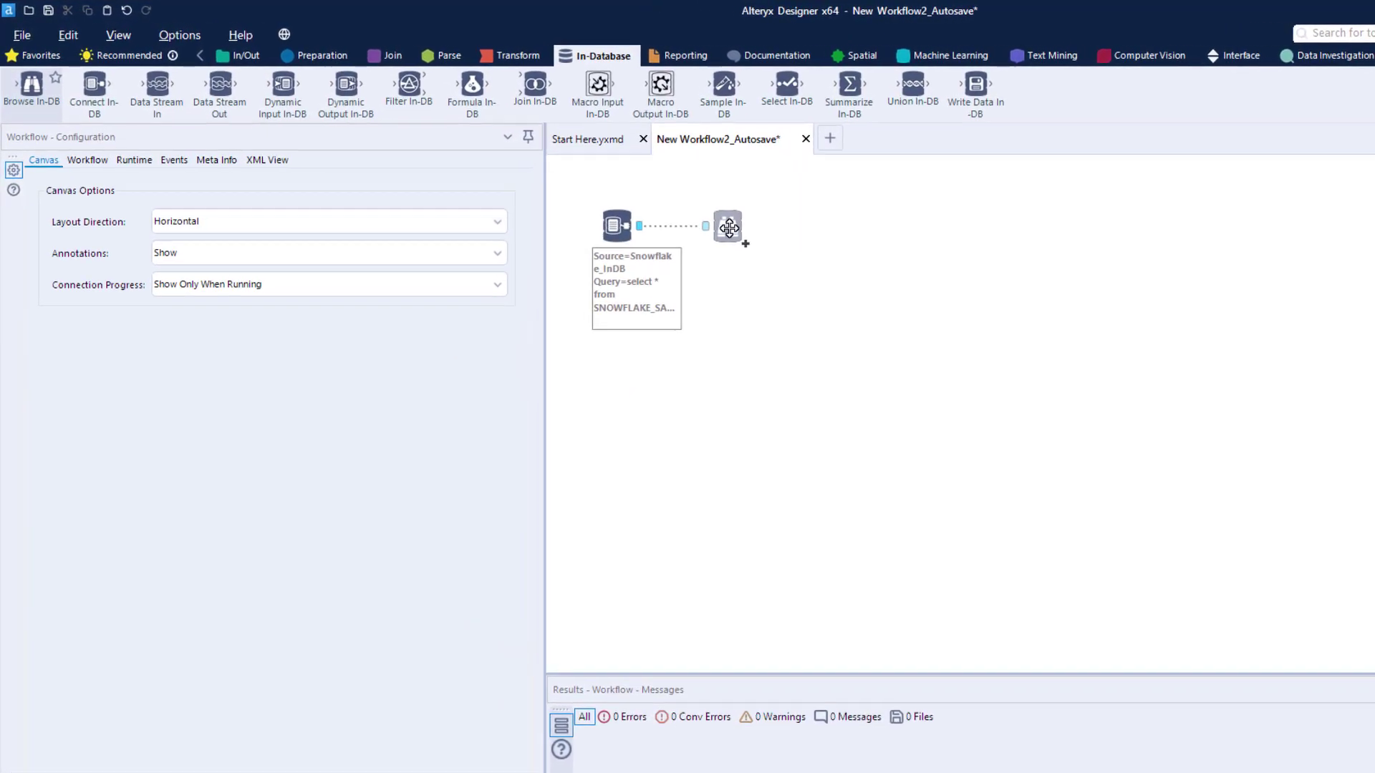
left_click_drag(768, 240, 766, 238)
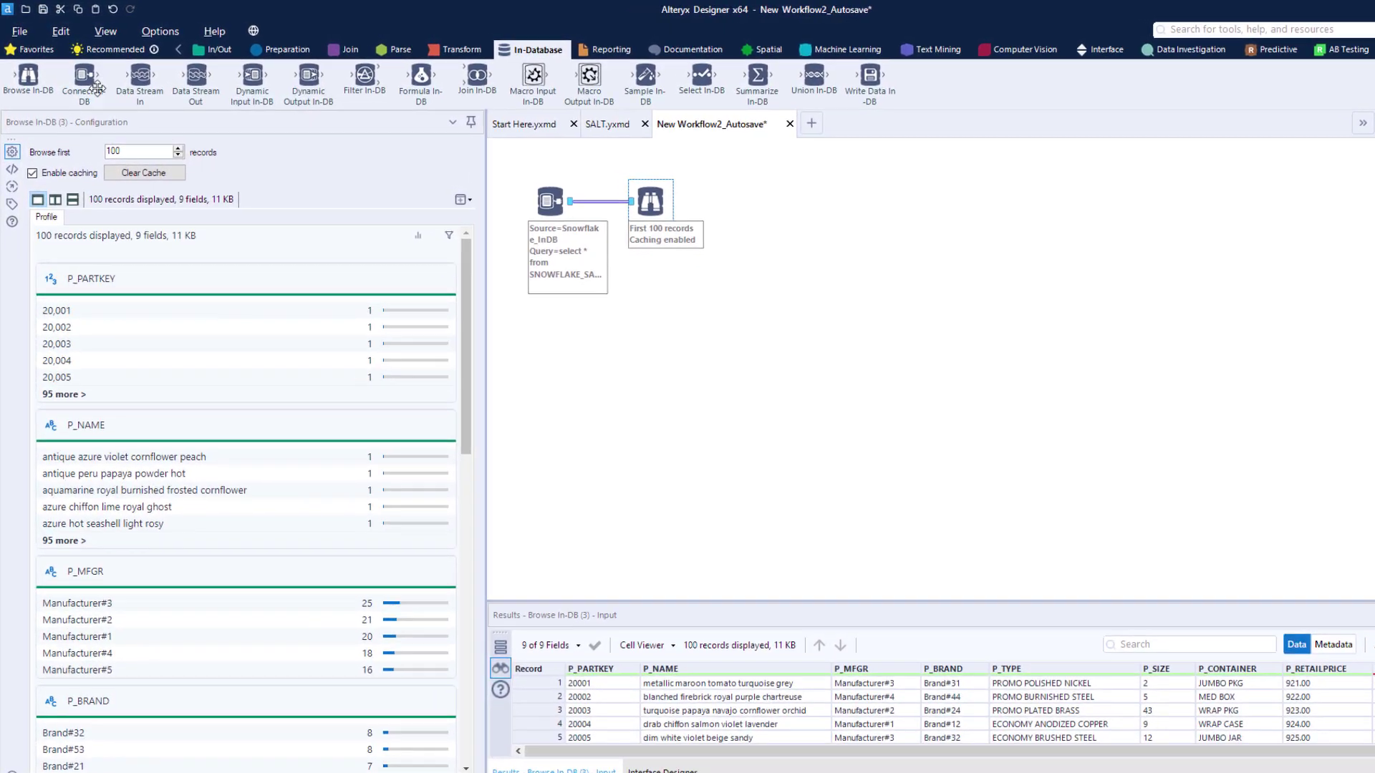
- Add a second Snowflake_InDB Connect In-DB querying SNOWFLAKE_SAMPLE.TPCH_SF1.PARTSUPP
mouse_move(79, 72)
left_mouse_down()
mouse_move(491, 383)
mouse_move(604, 393)
left_mouse_up()
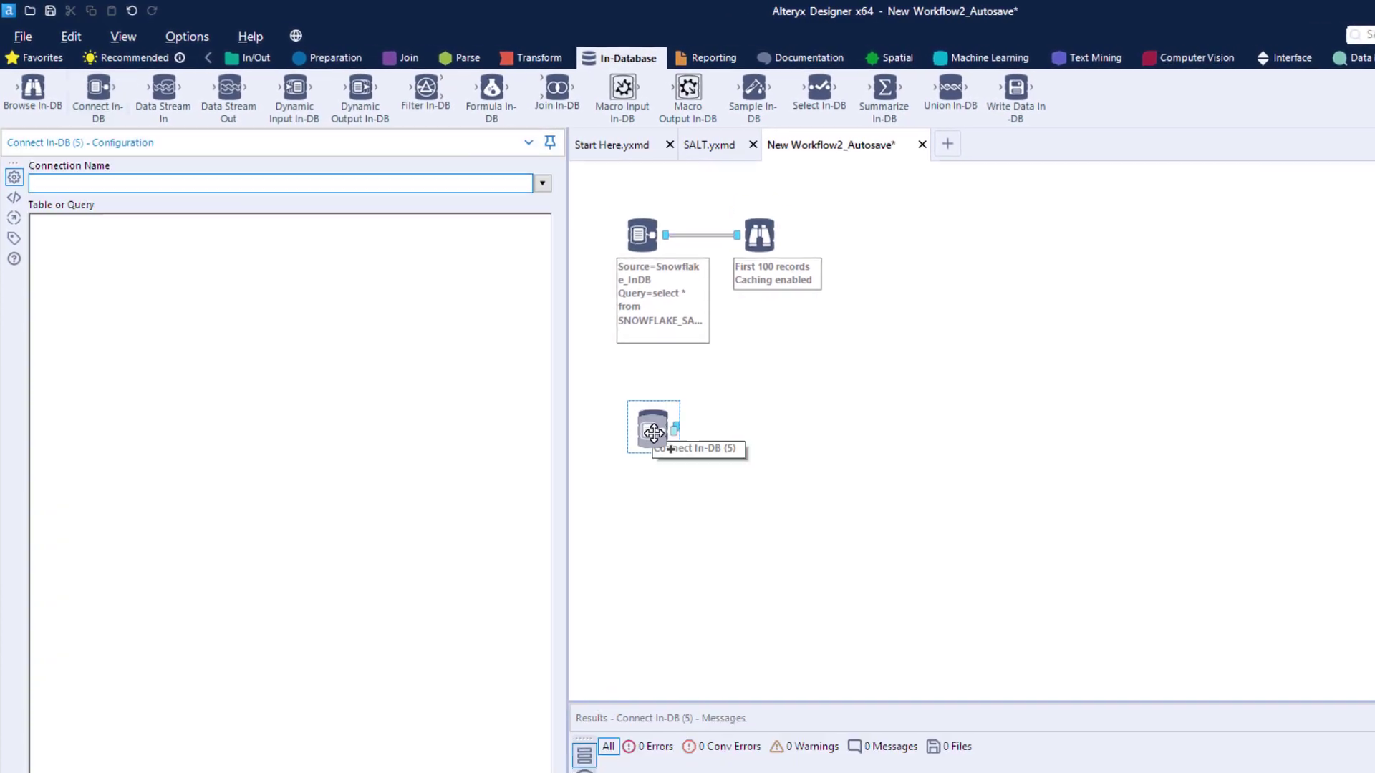
left_click(567, 192)
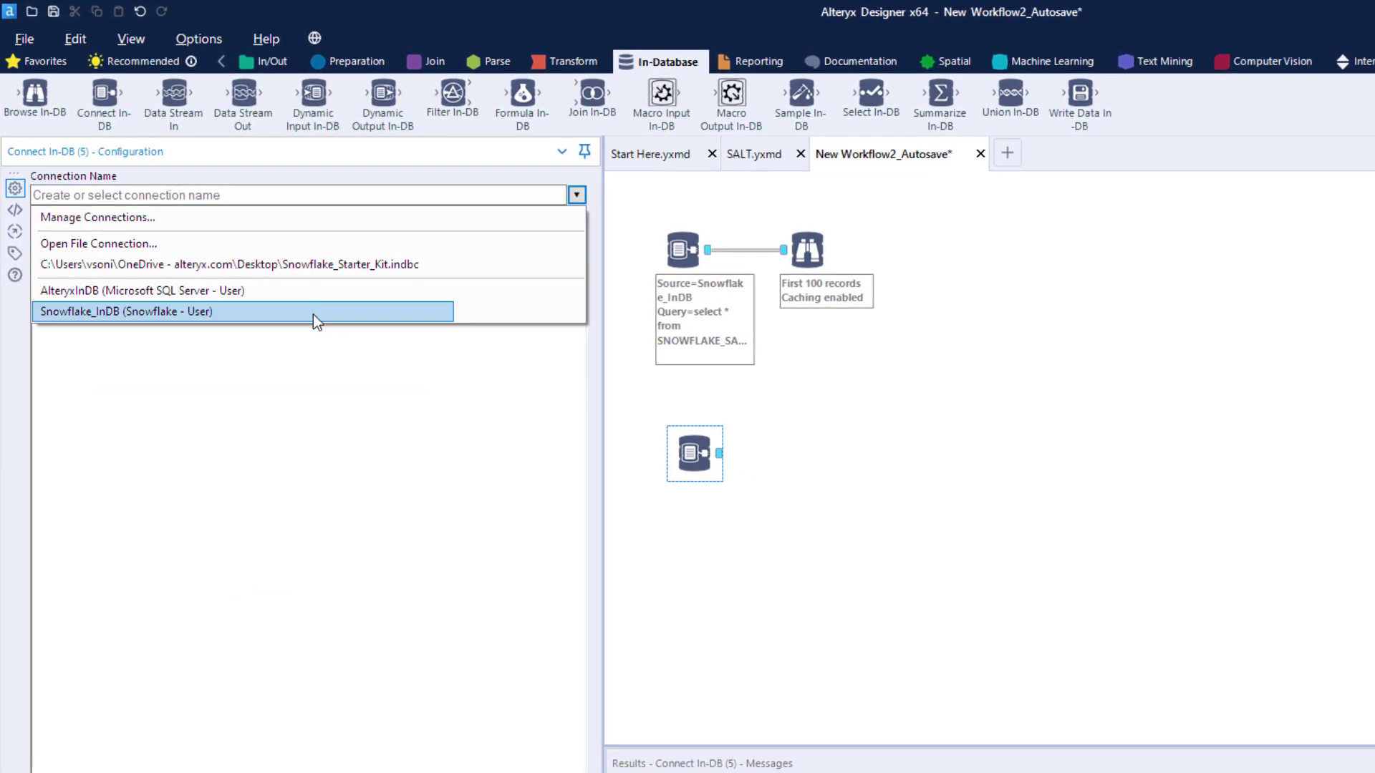
left_click(313, 307)
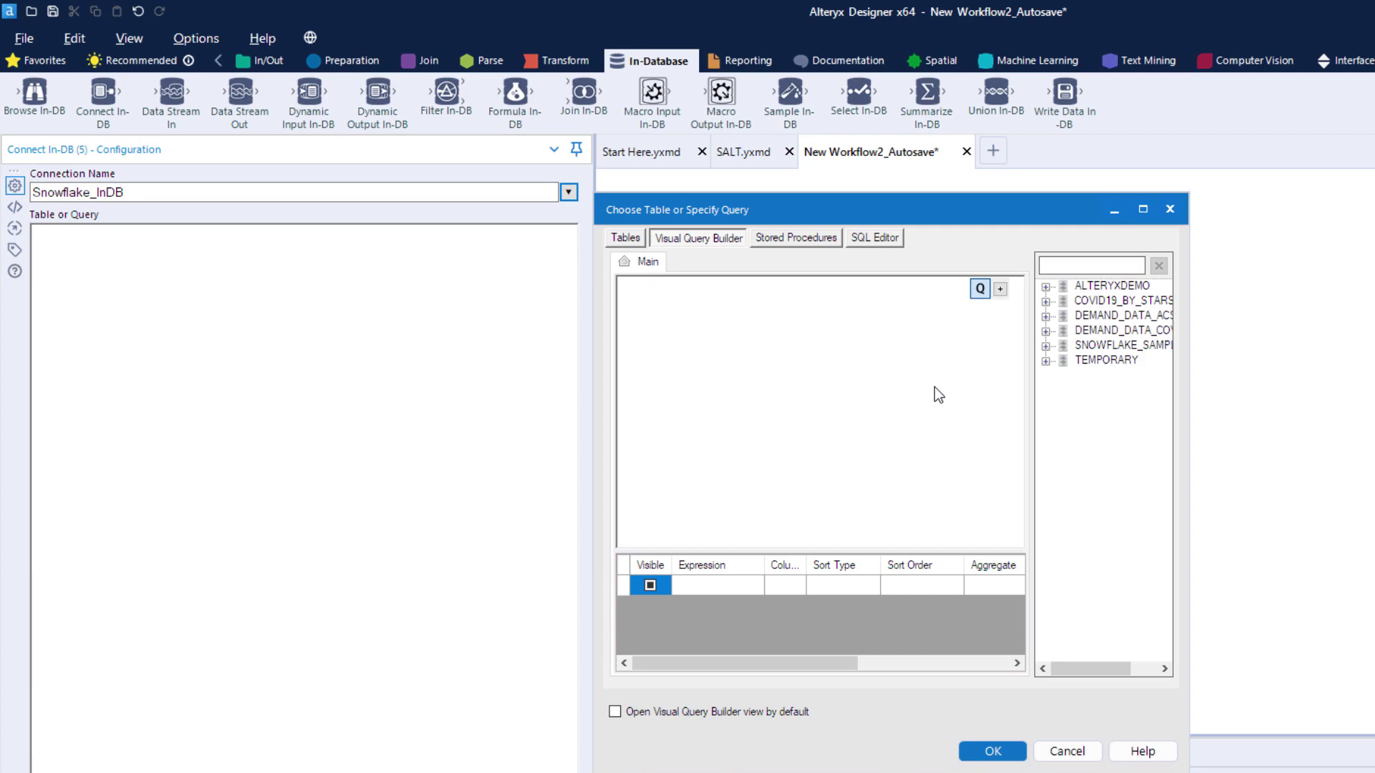
double_click(1079, 349)
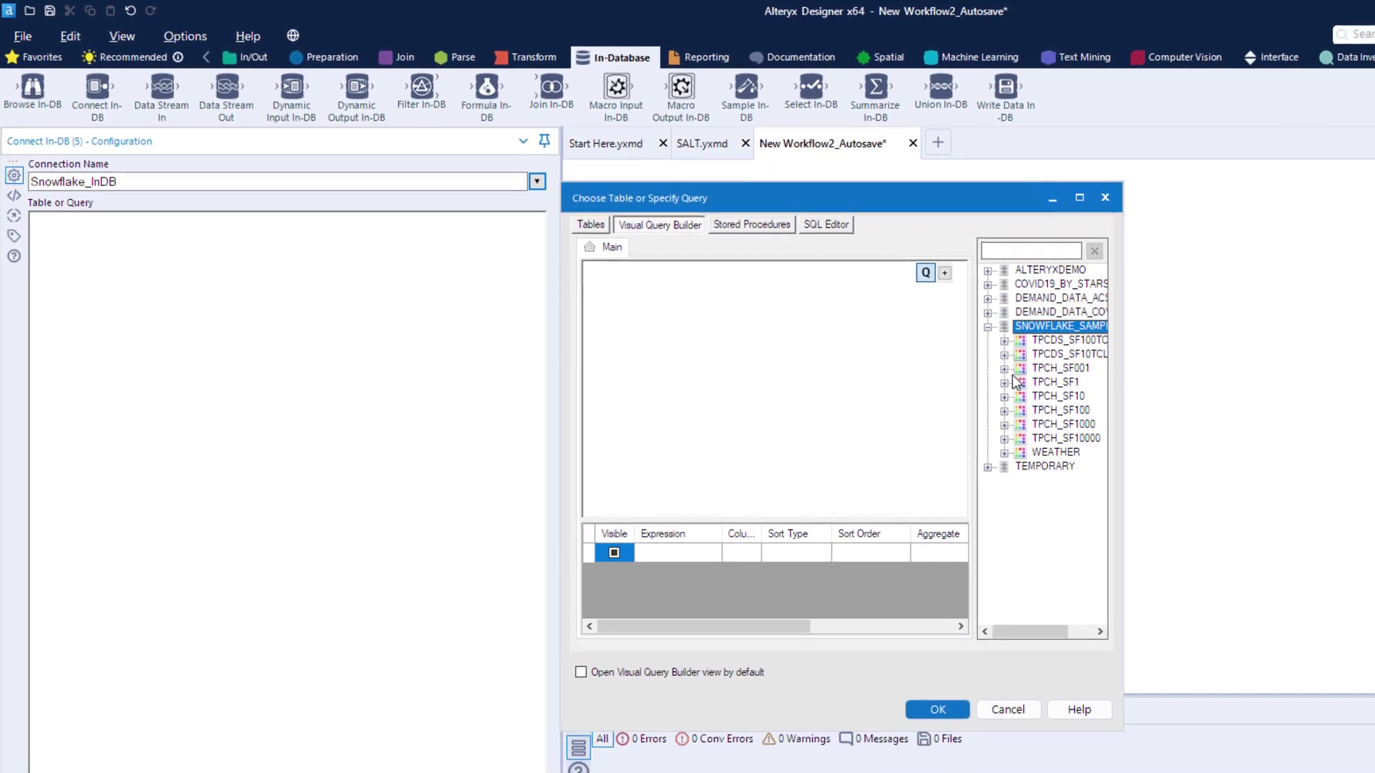
left_click(1004, 381)
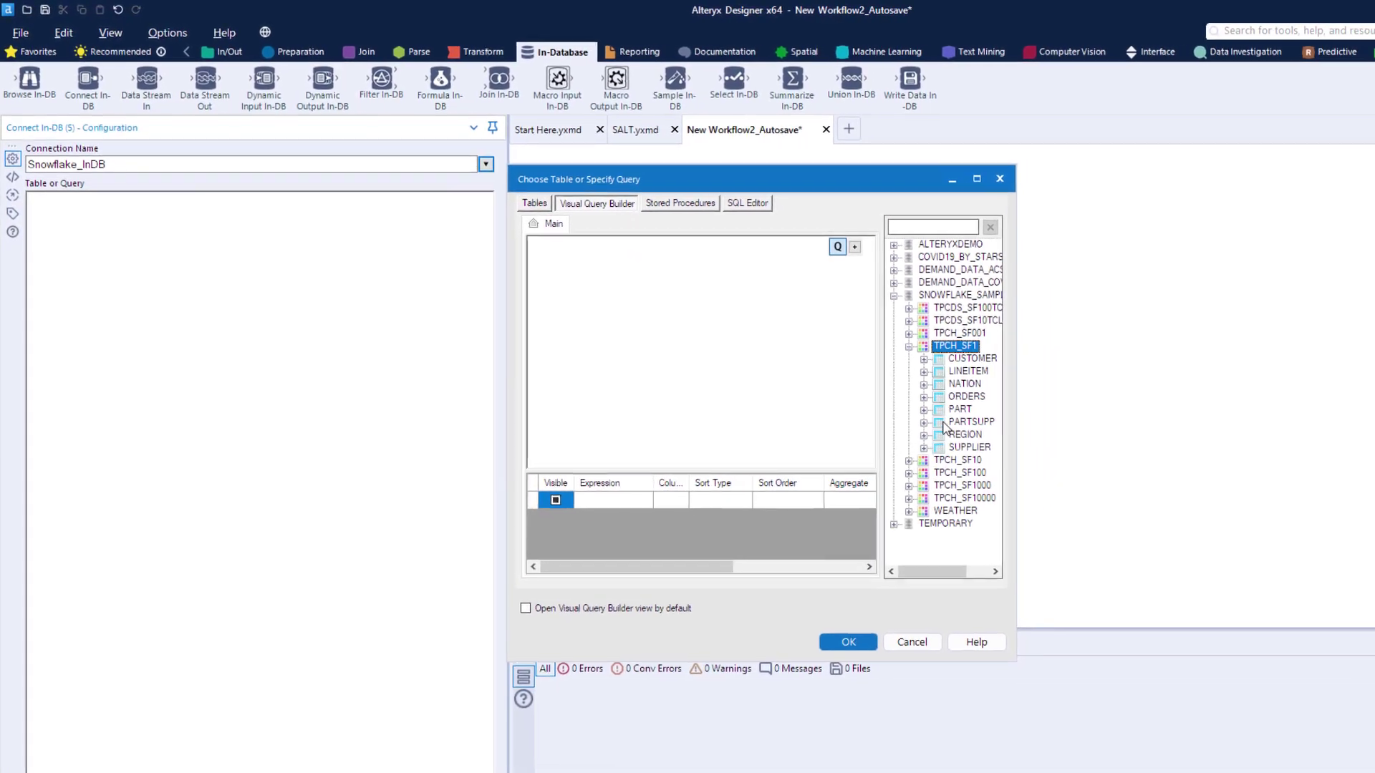
double_click(1072, 465)
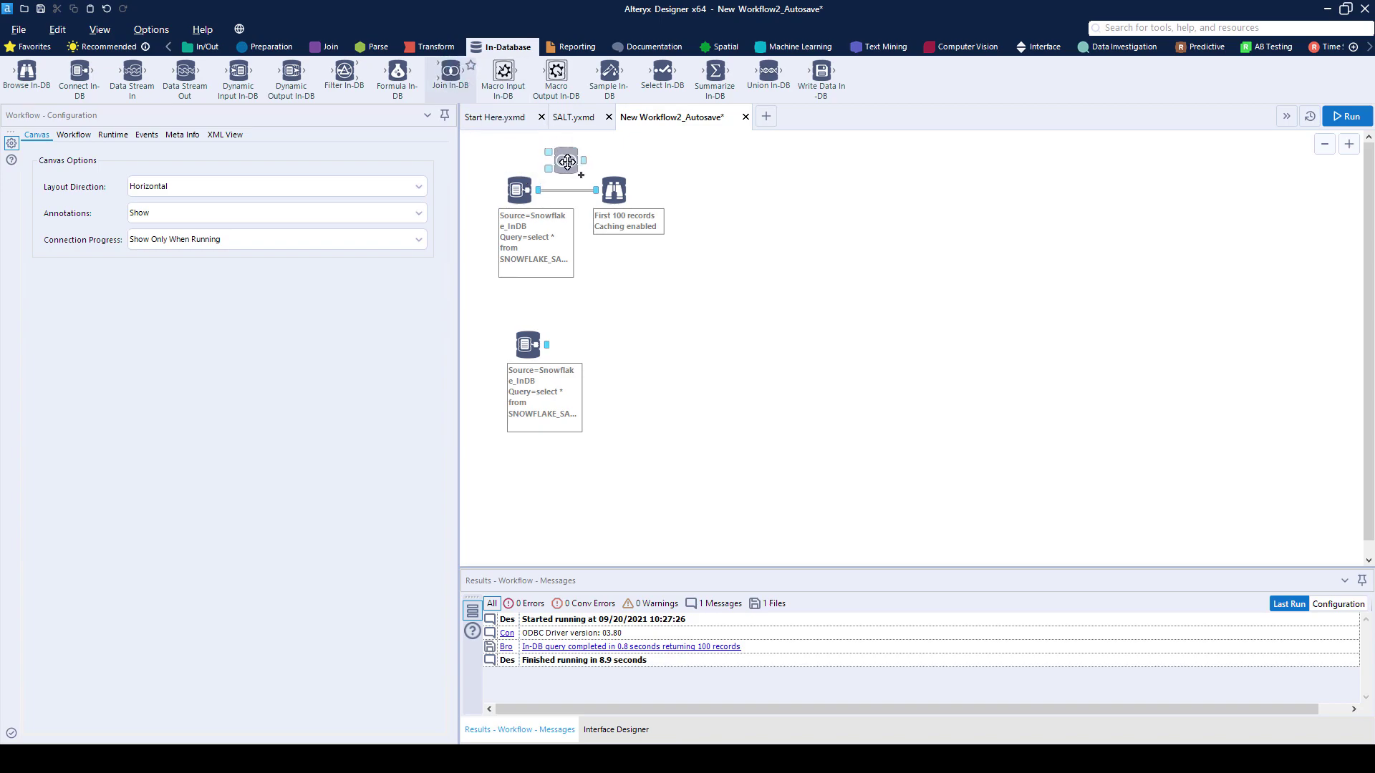
- Place a Join In-DB tool to inner-join P_PARTKEY with PS_PARTKEY
left_click_drag(677, 276, 668, 277)
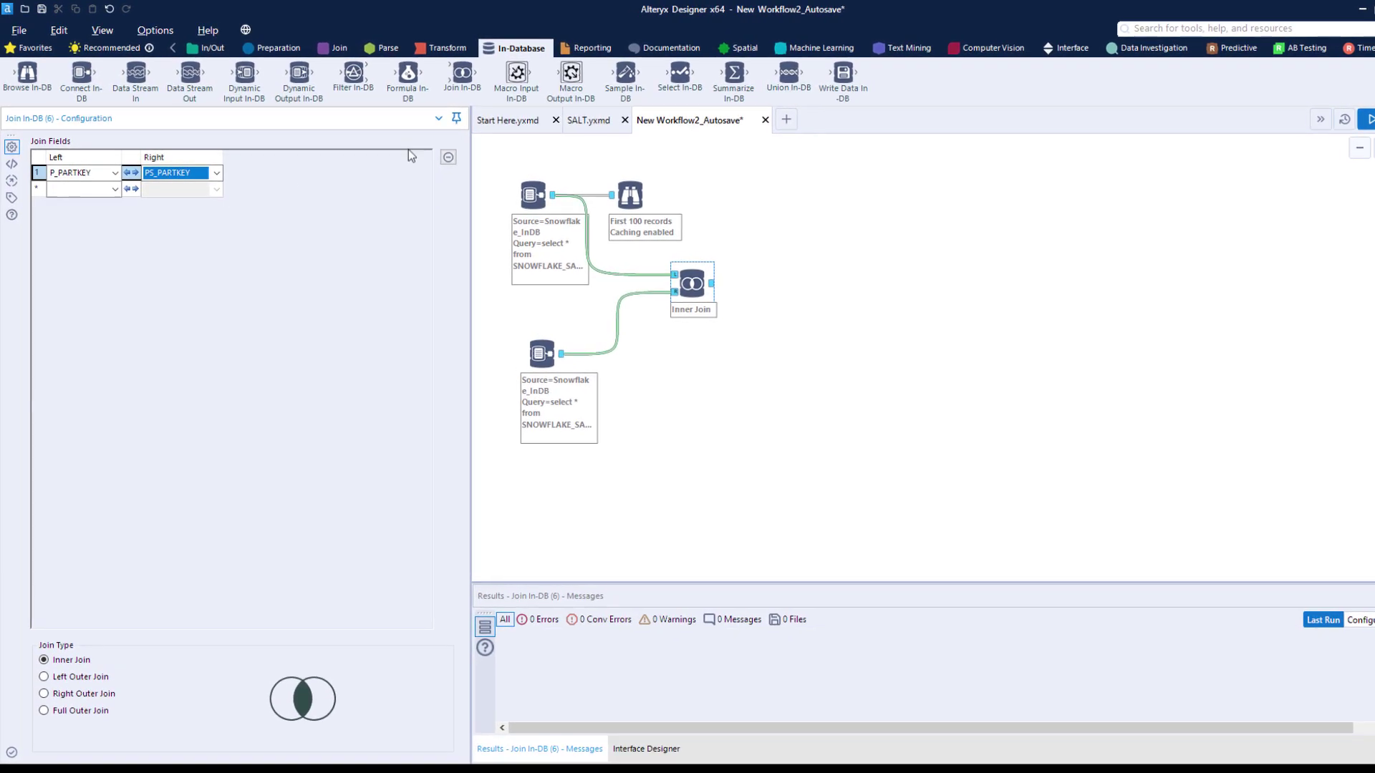
- Connect a Summarize In-DB tool to the join output
left_click_drag(734, 72, 775, 282)
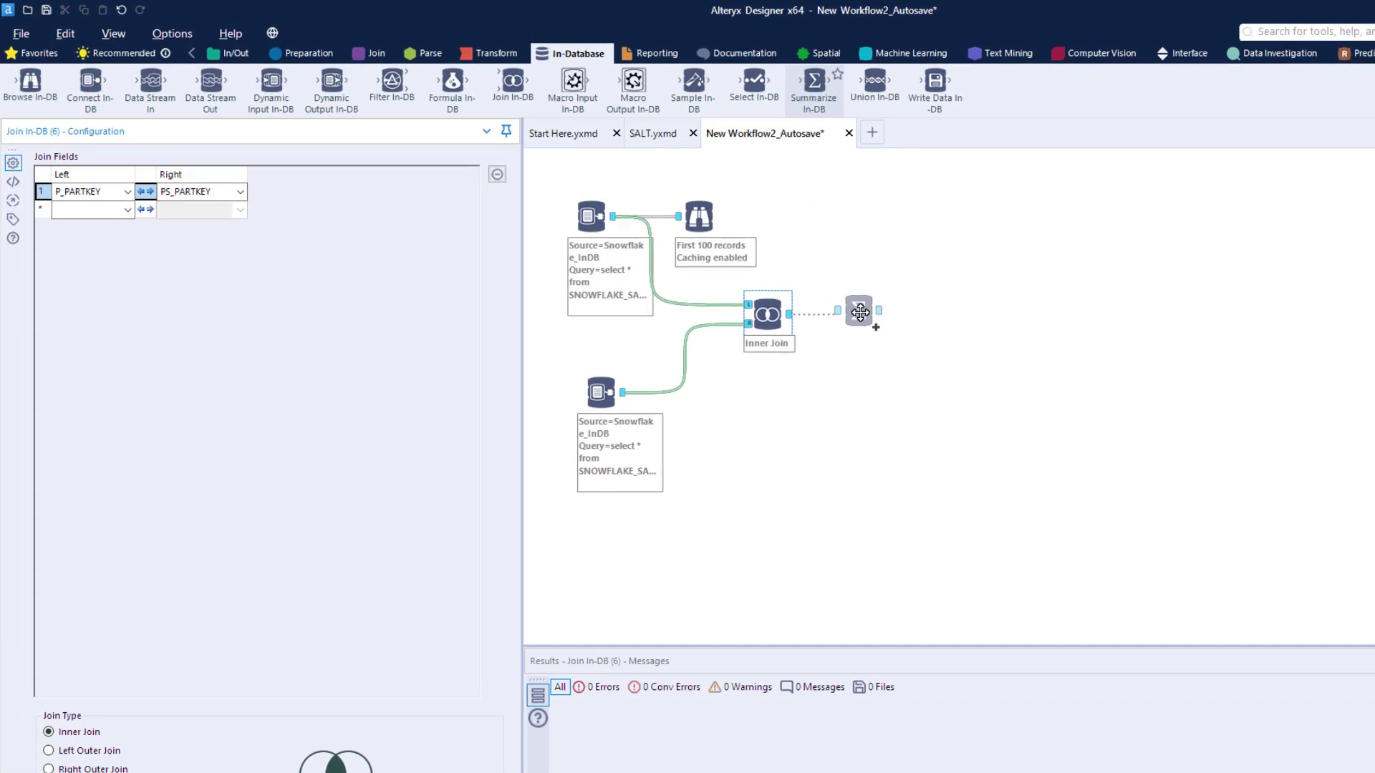
left_click_drag(860, 312, 860, 313)
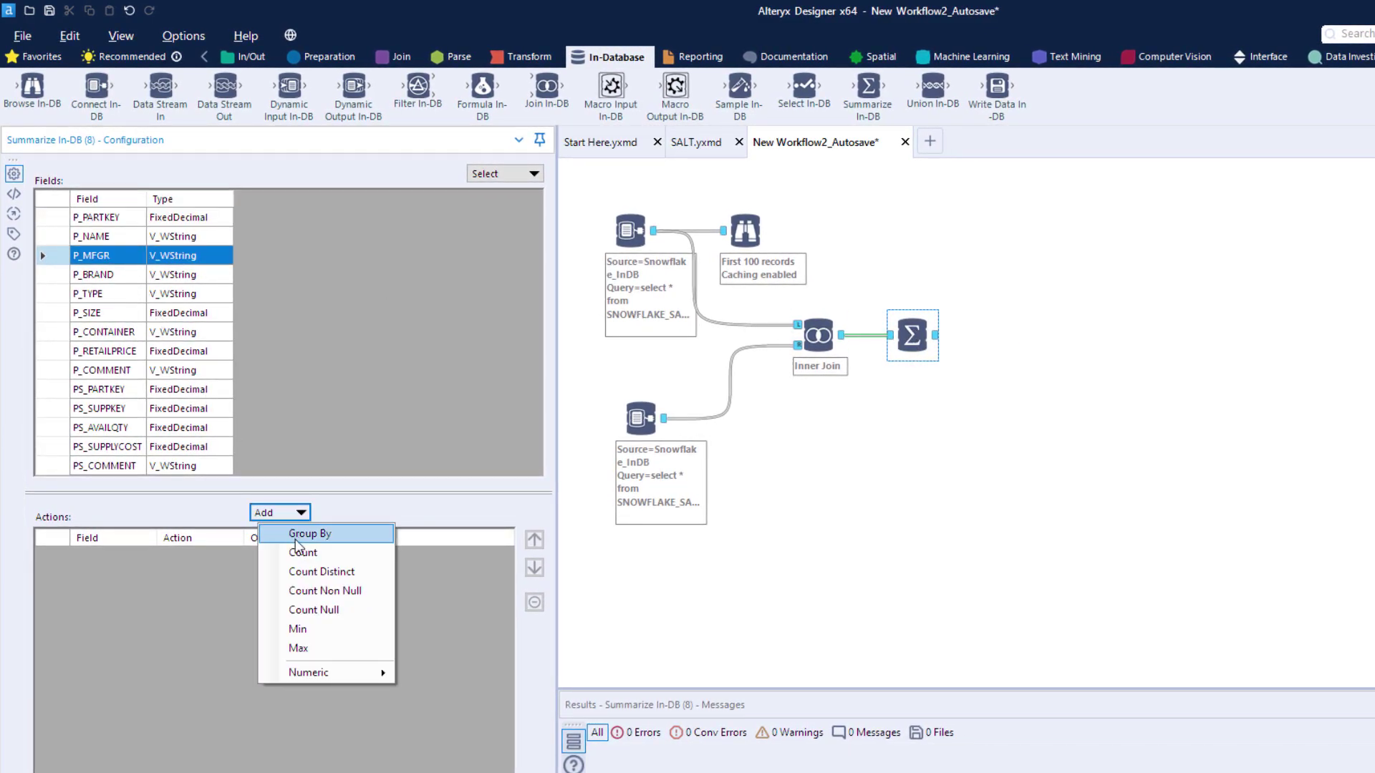
- Group by P_MFGR and P_TYPE and average PS_SUPPLYCOST
left_click(295, 537)
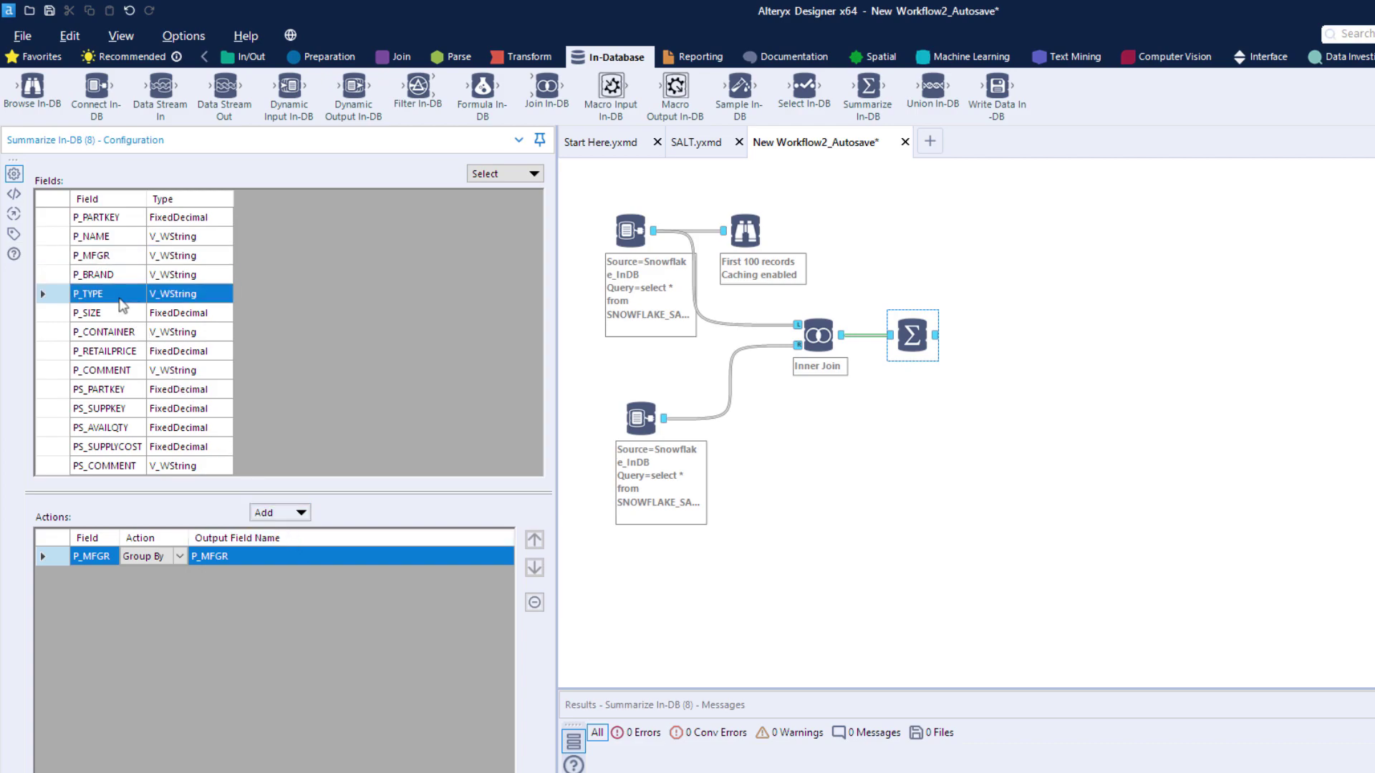
left_click(273, 520)
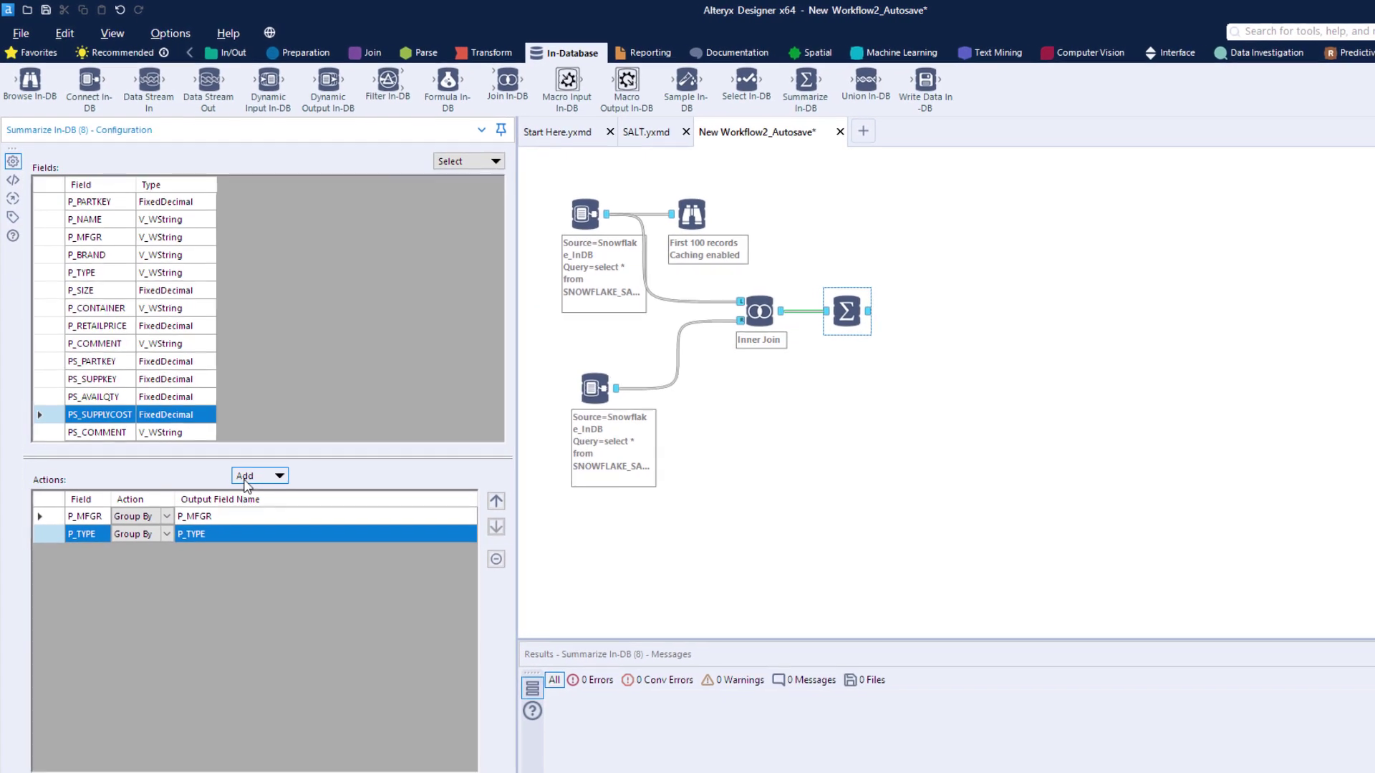
left_click(247, 481)
mouse_move(270, 560)
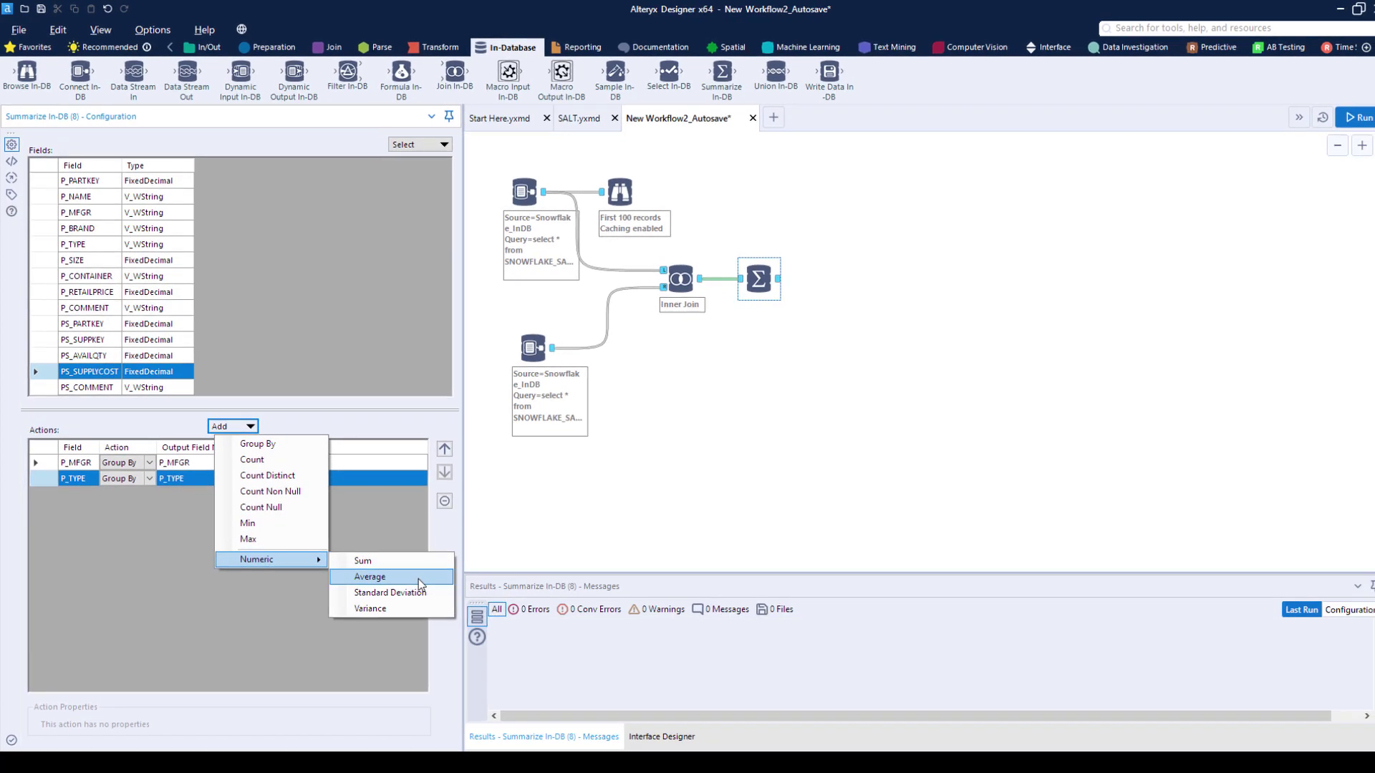
left_click(415, 575)
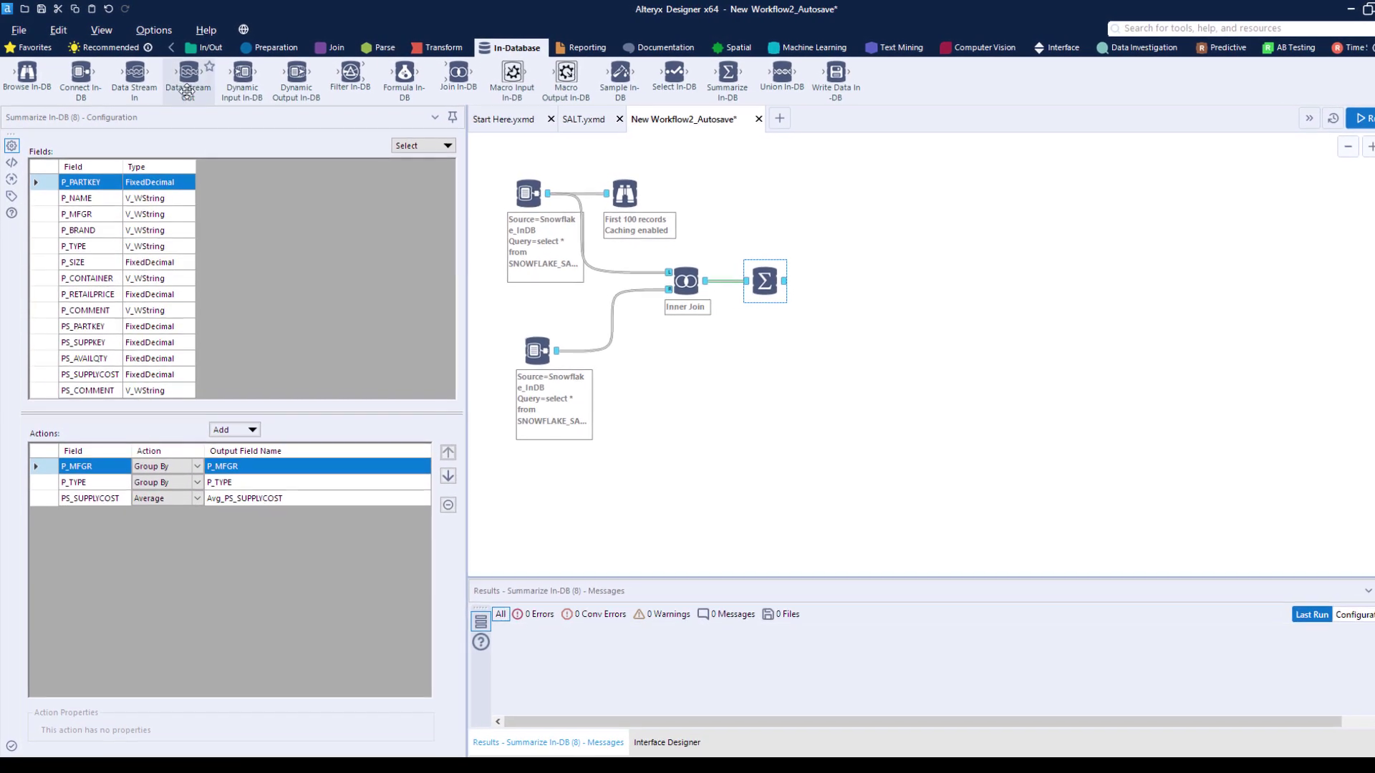
- Add a Data Stream Out after Summarize, sorting by Avg_PS_SUPPLYCOST ascending
left_click_drag(187, 90, 848, 282)
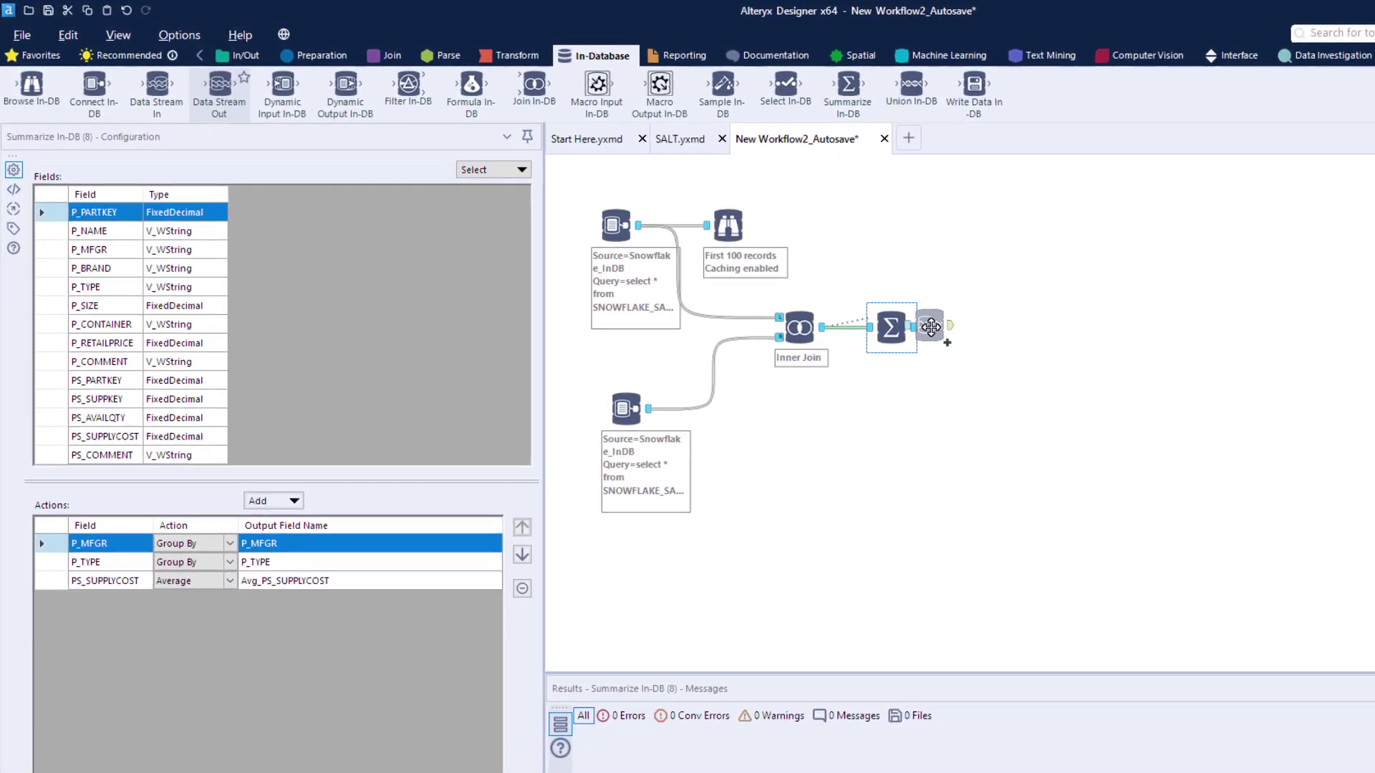
left_click_drag(1045, 349, 1045, 349)
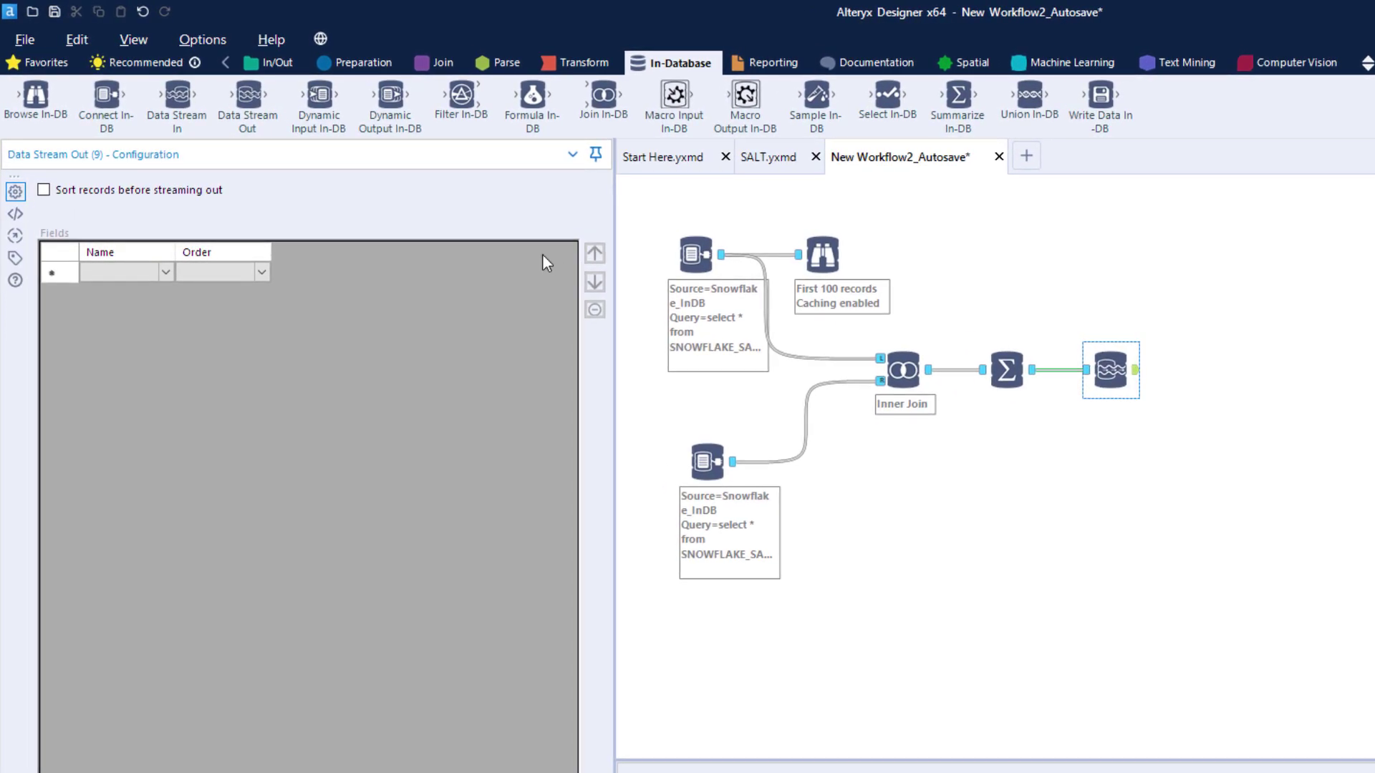
left_click(197, 192)
left_click(167, 275)
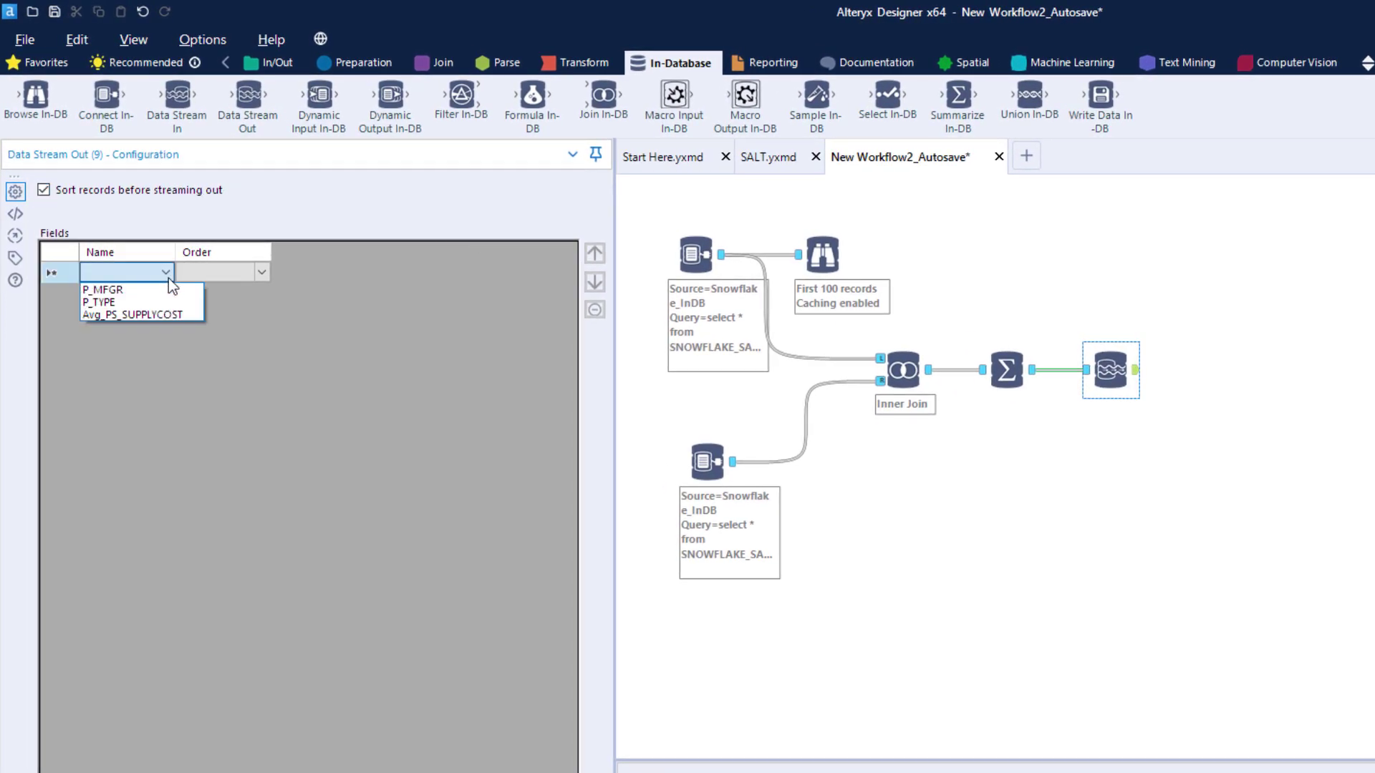
left_click(169, 317)
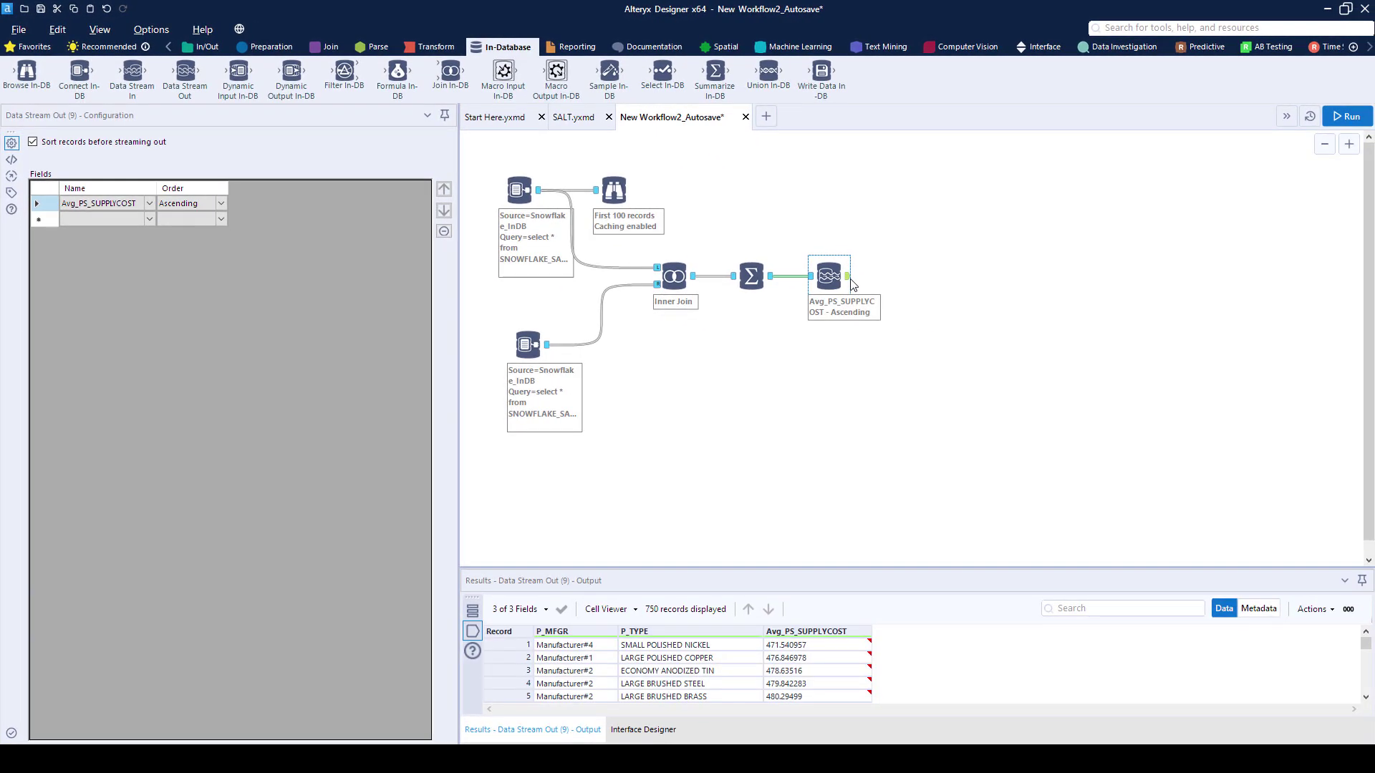
scroll(891, 671, "down", 2)
scroll(892, 671, "down", 8)
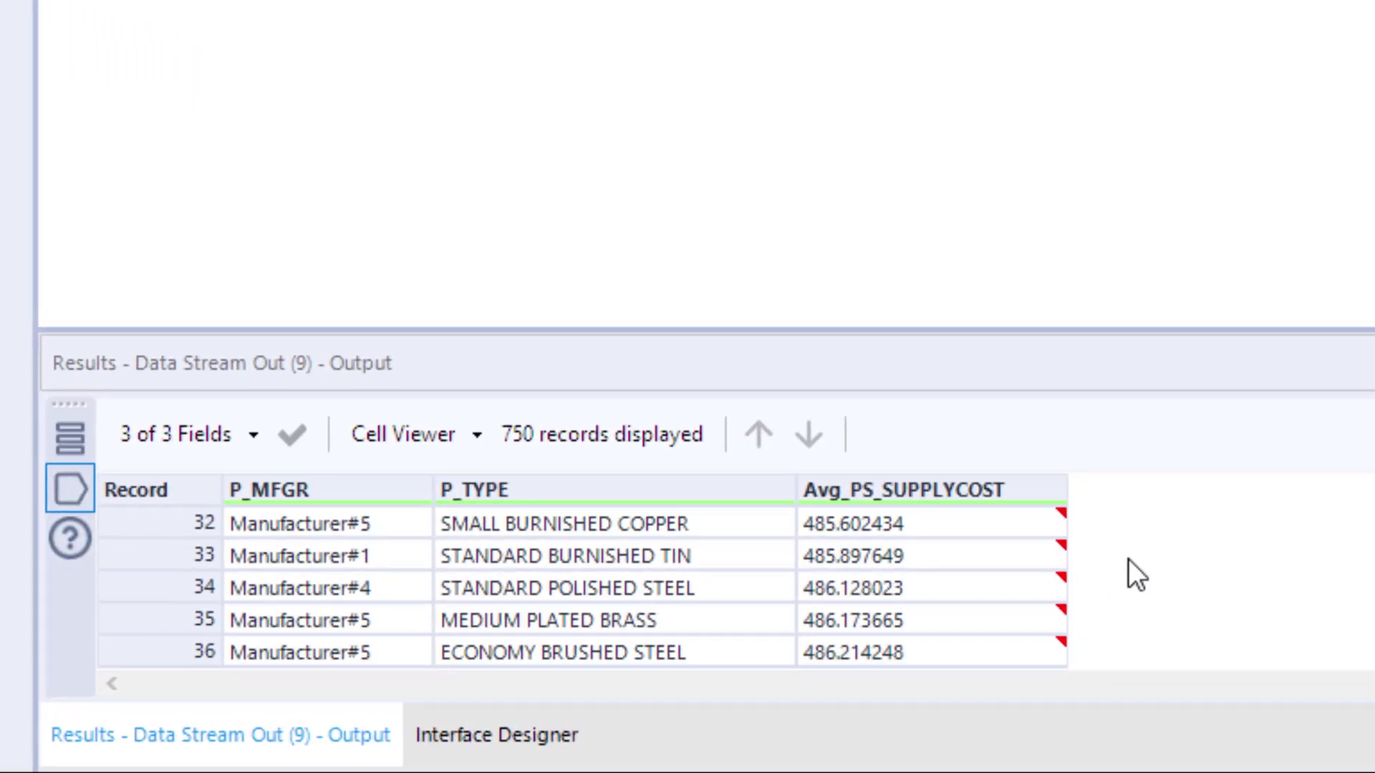
scroll(1133, 558, "down", 6)
scroll(1136, 556, "down", 1)
scroll(1137, 556, "down", 6)
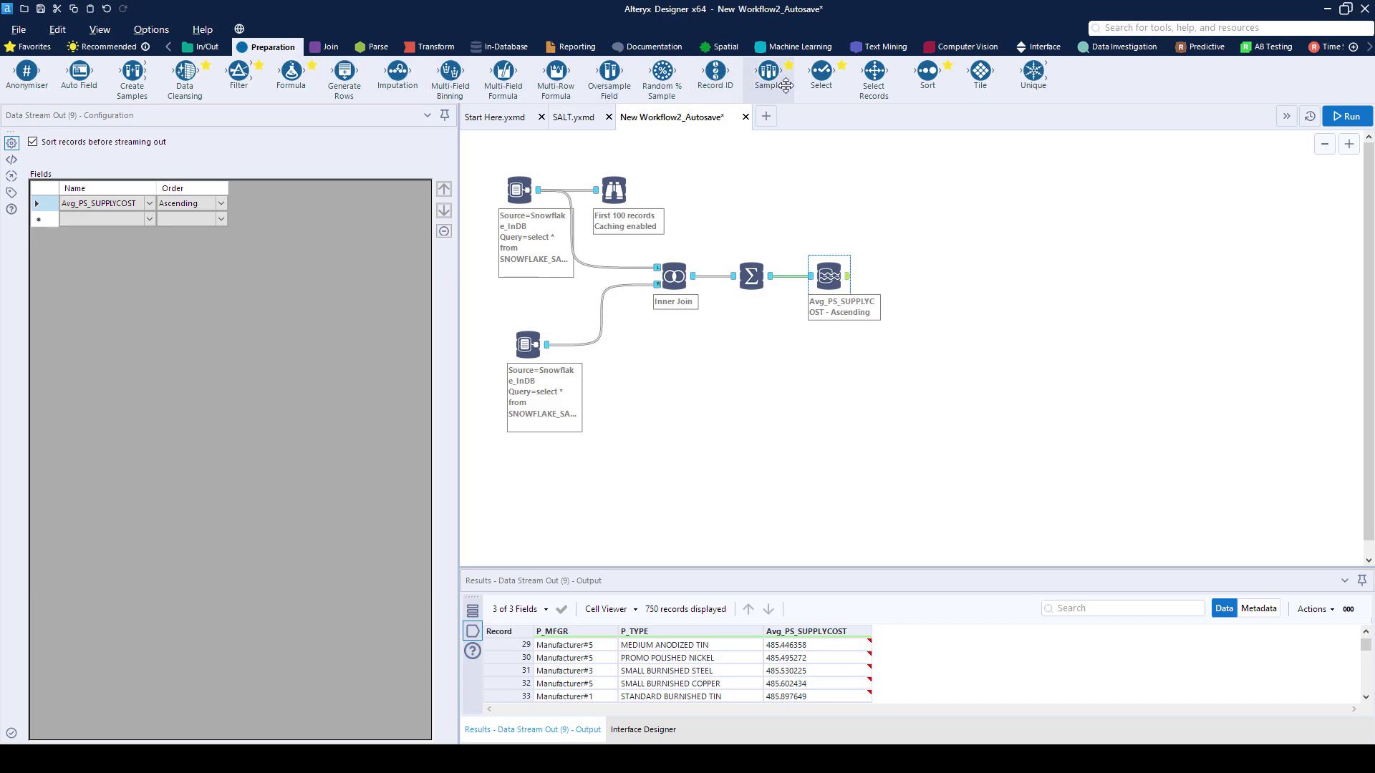
- Add a Sample tool keeping the first row per P_TYPE, then run the workflow
left_click_drag(930, 277, 929, 279)
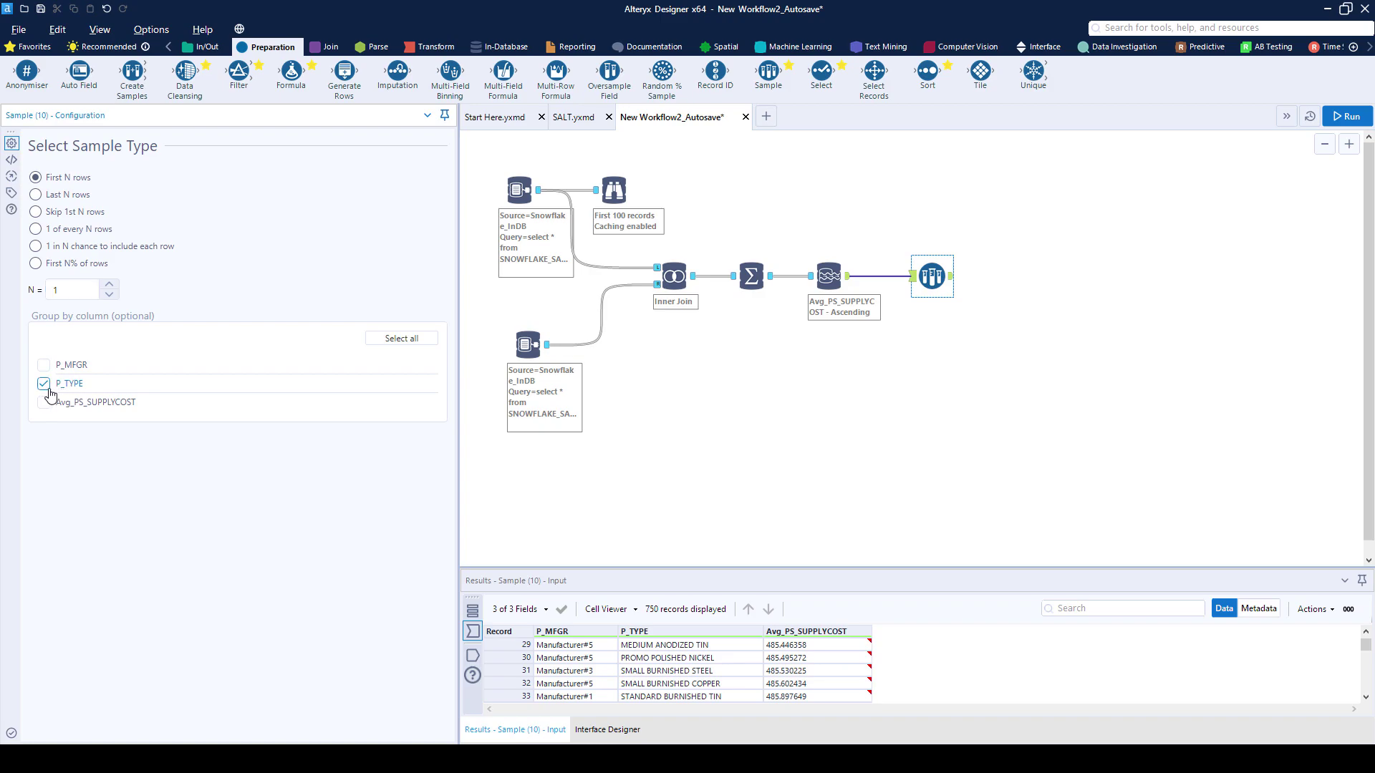
key("ctrl+r")
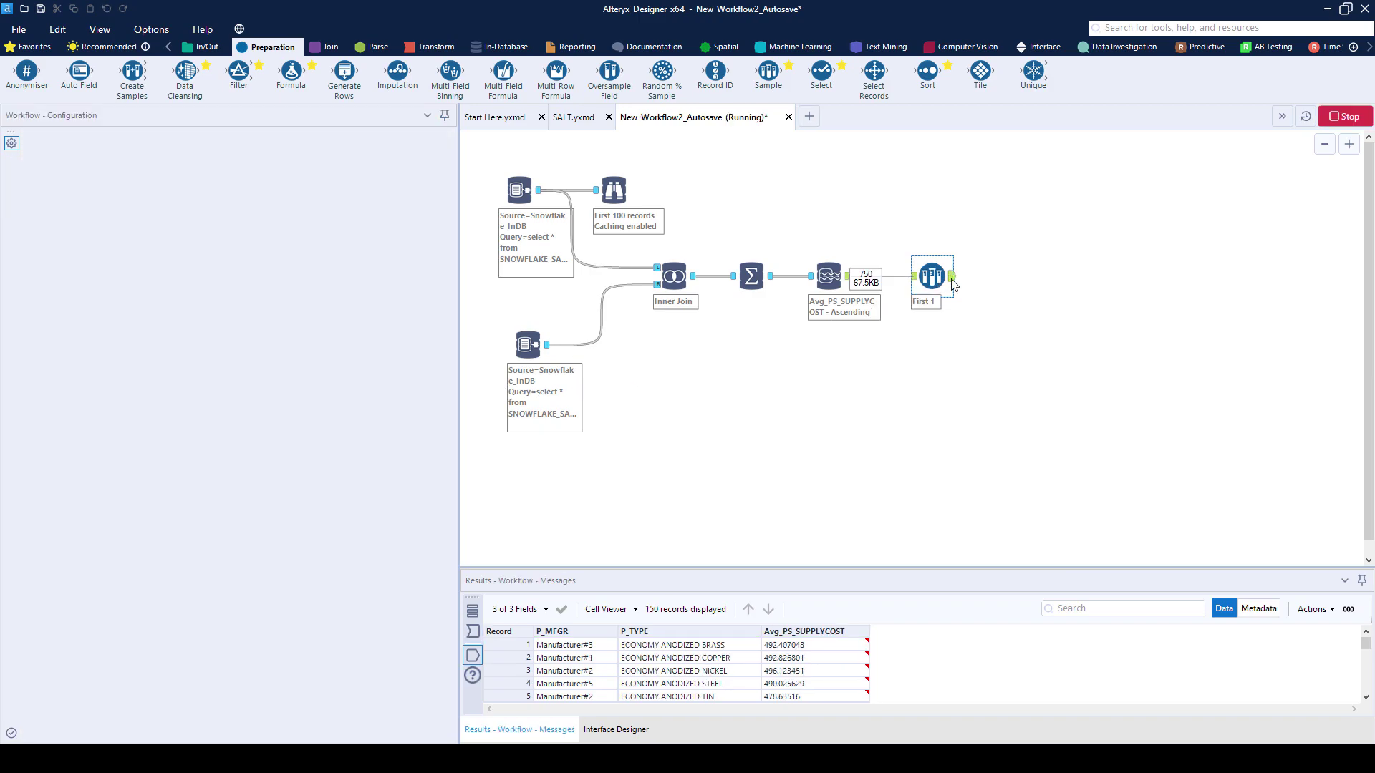
scroll(964, 695, "down", 2)
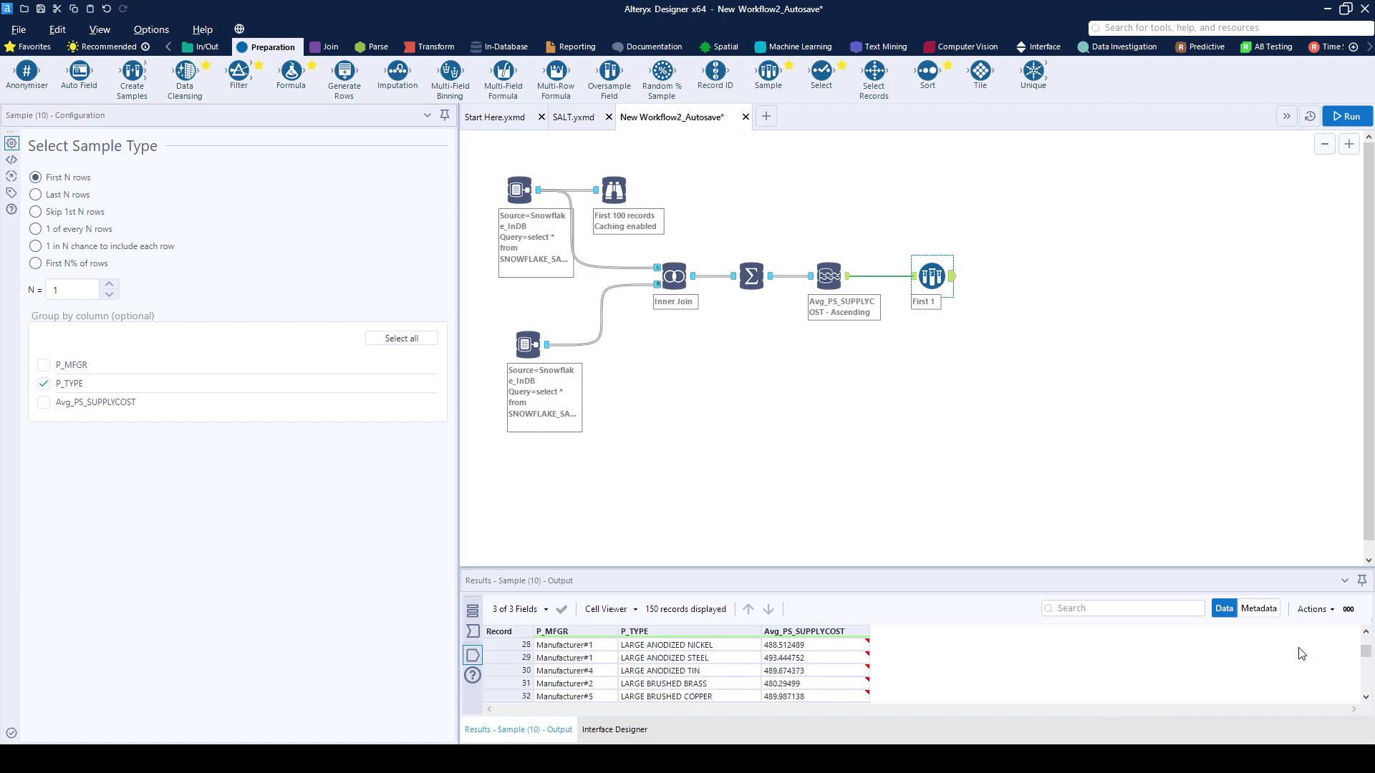
- Find the Tableau Output tool by searching 'tableau' and place it after First 1
left_click(1183, 28)
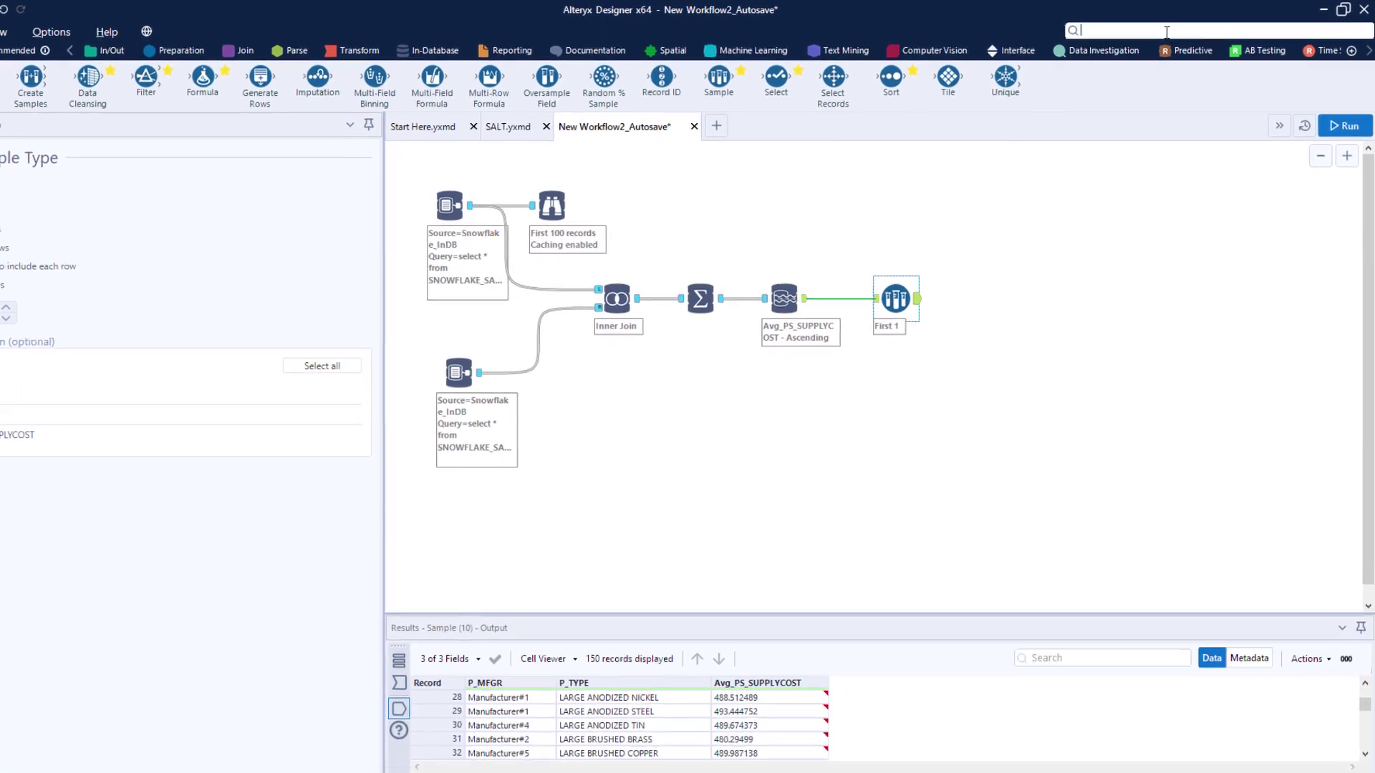
type("tablea")
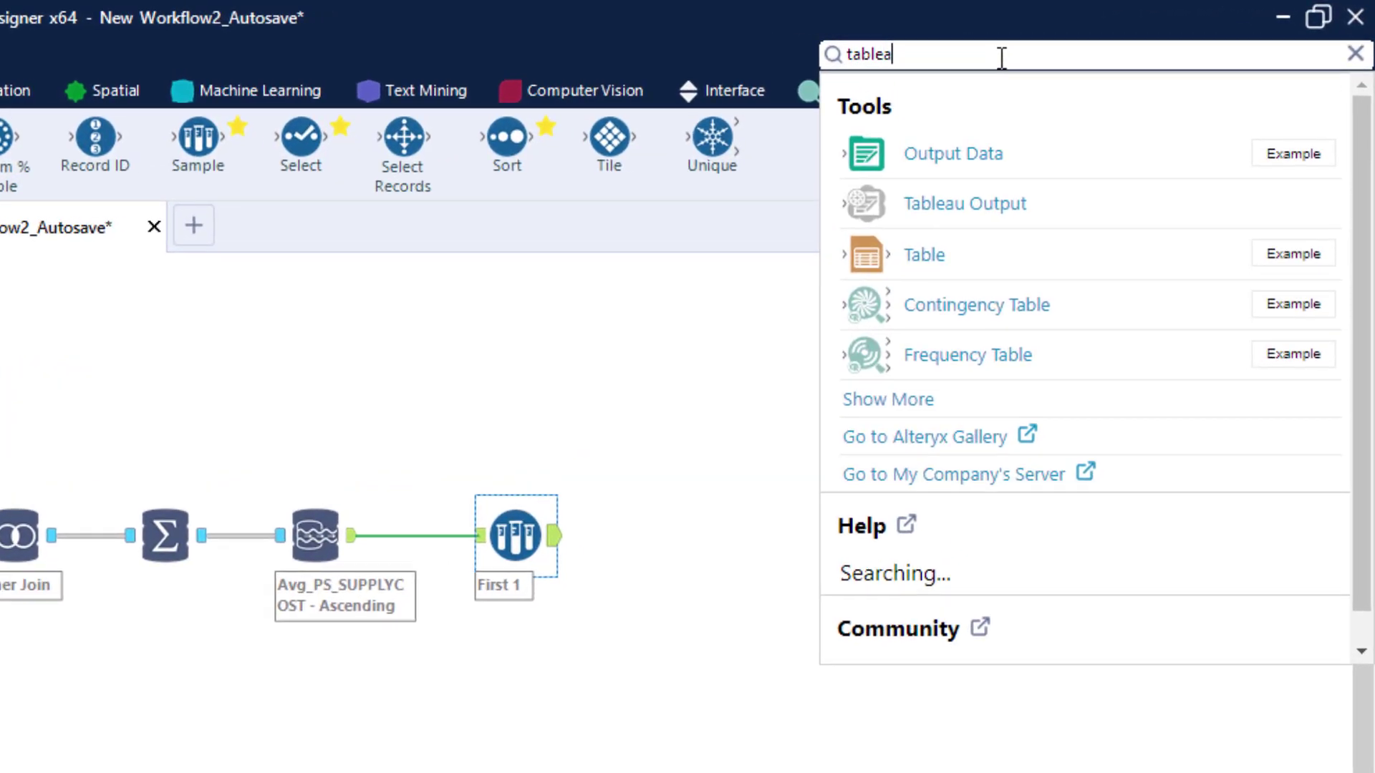
type("u")
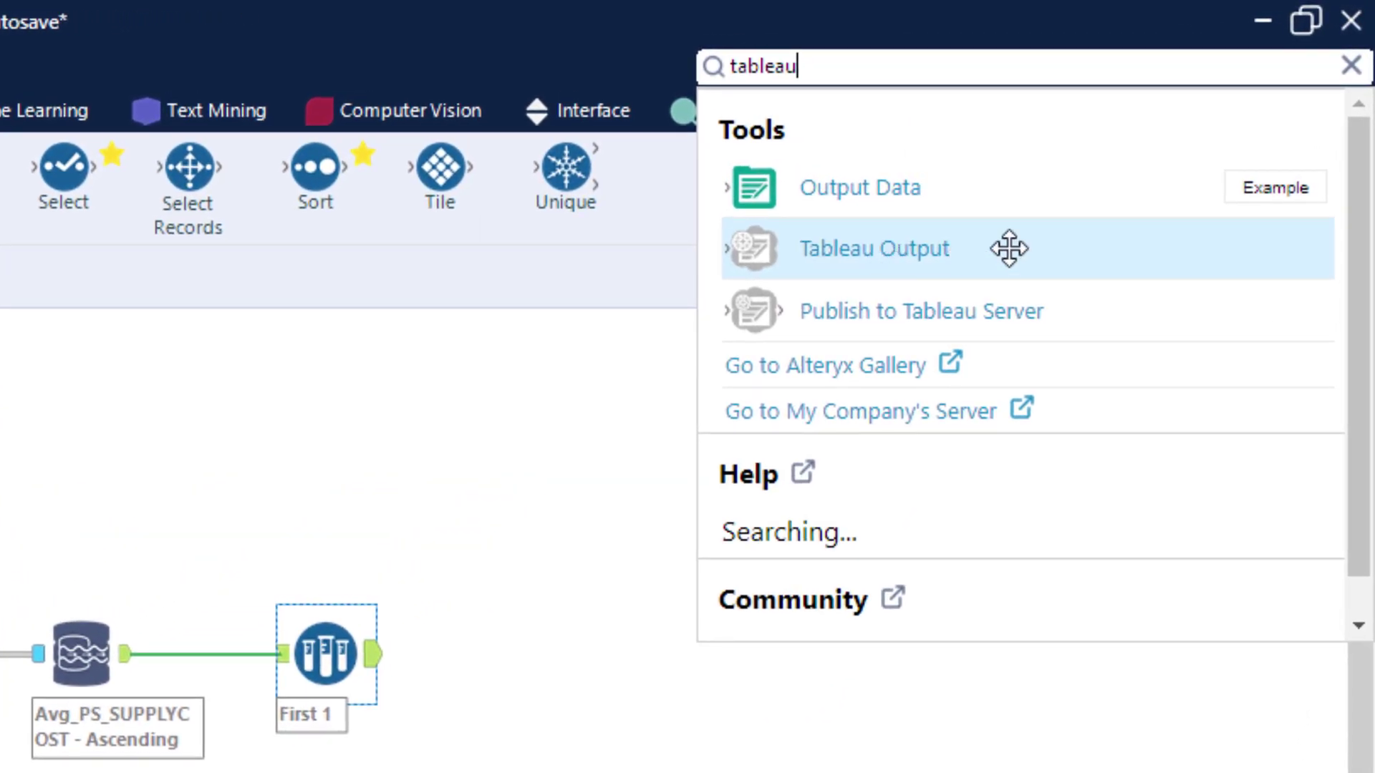
left_click_drag(1079, 250, 626, 622)
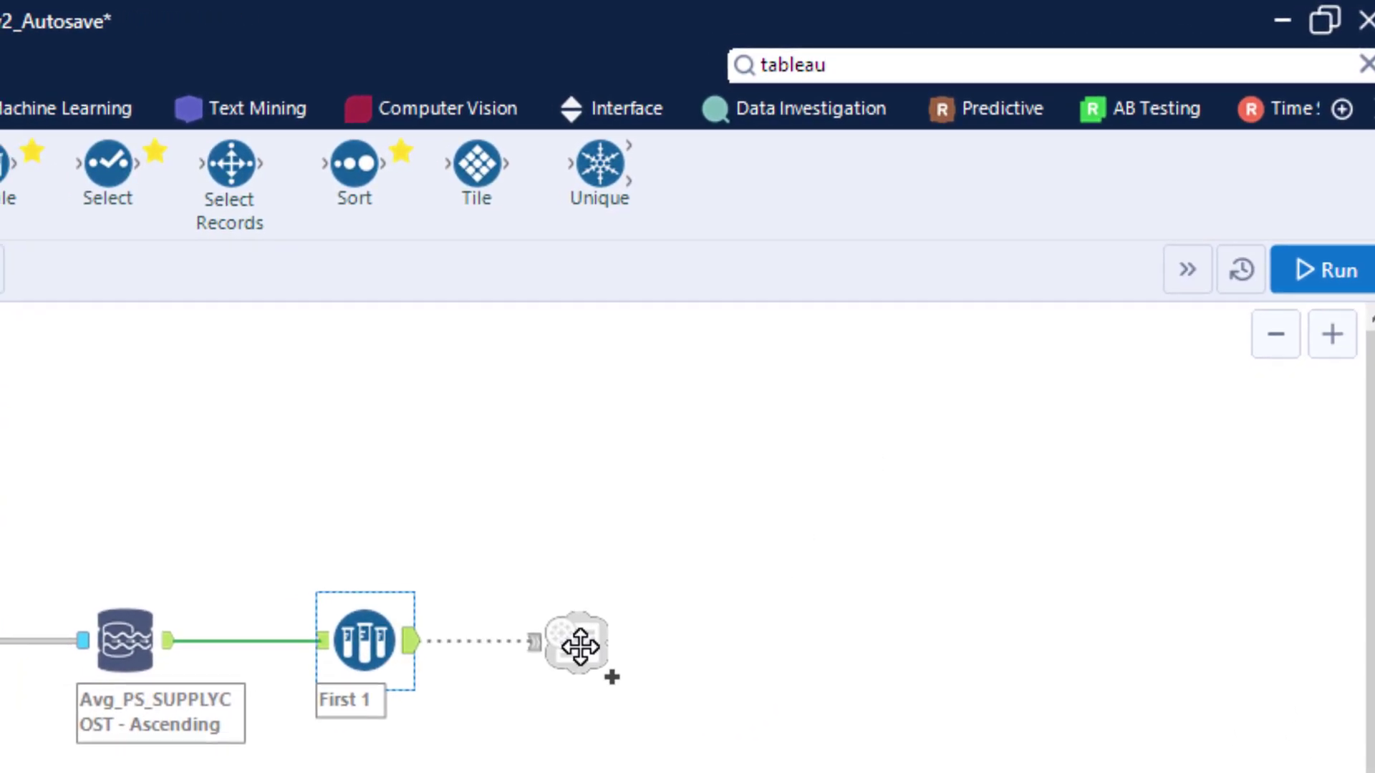